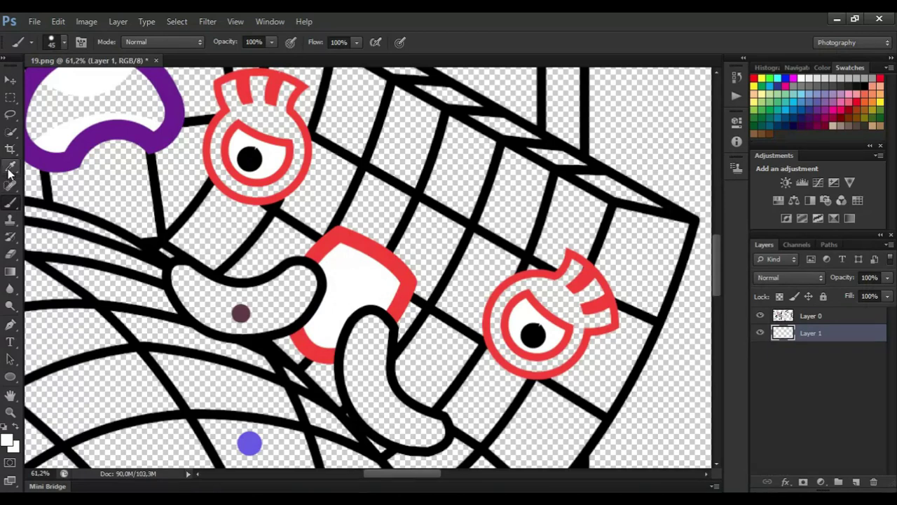
Step: Fill the two arms beside the red-rimmed mouth with the maroon sampled from the reference dot
alt+click(241, 314)
mouse_move(178, 270)
mouse_down()
mouse_move(307, 290)
mouse_move(267, 324)
mouse_move(198, 313)
mouse_move(178, 276)
mouse_move(232, 298)
mouse_up()
mouse_move(379, 338)
mouse_down()
mouse_move(389, 395)
mouse_move(433, 423)
mouse_move(427, 439)
mouse_move(365, 413)
mouse_move(349, 352)
mouse_move(370, 363)
mouse_move(419, 425)
mouse_move(361, 343)
mouse_up()
Step: Paint the lashes and rings of both red eyes in a darker shade of the sampled red
alt+click(242, 91)
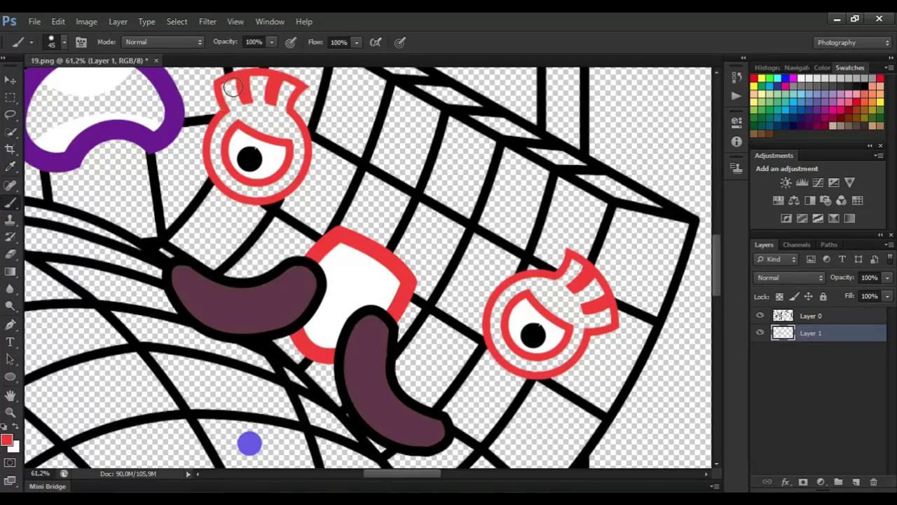
drag(230, 90, 253, 83)
click(6, 439)
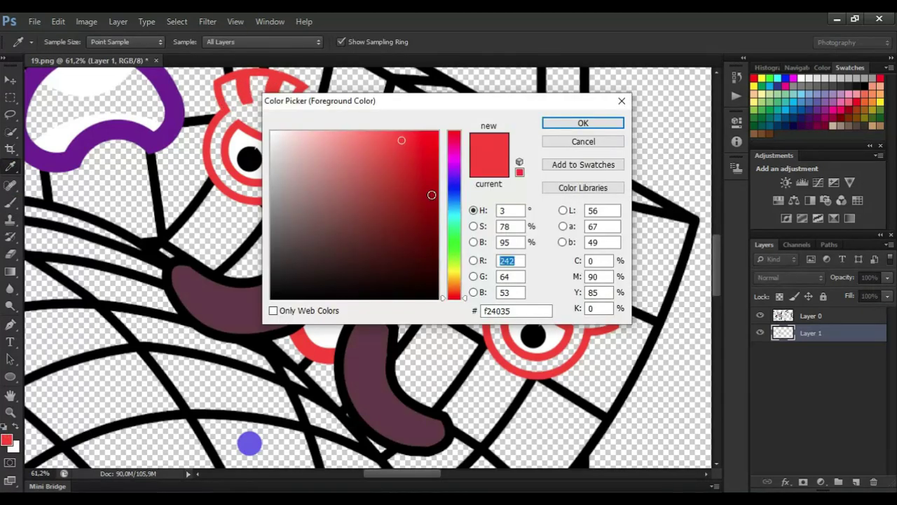
click(432, 195)
click(583, 123)
drag(283, 111, 296, 165)
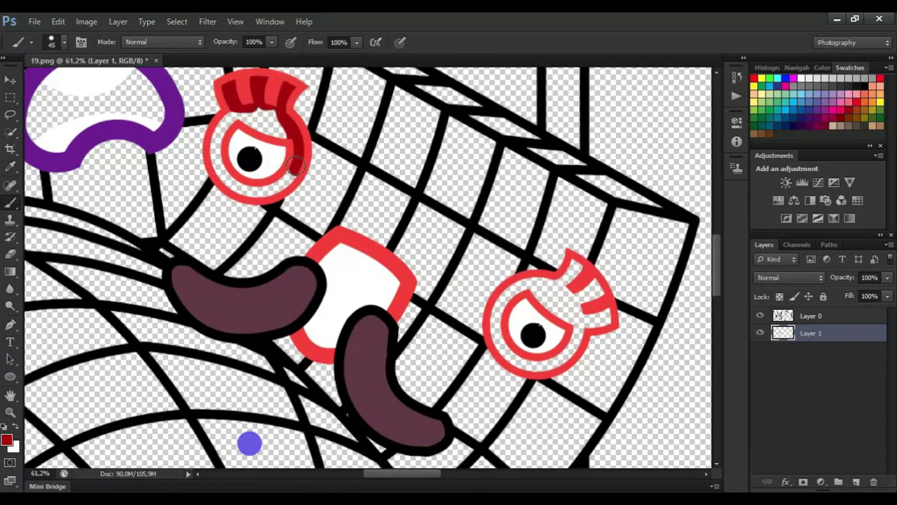
mouse_move(240, 188)
mouse_down()
mouse_move(223, 128)
mouse_move(284, 115)
mouse_up()
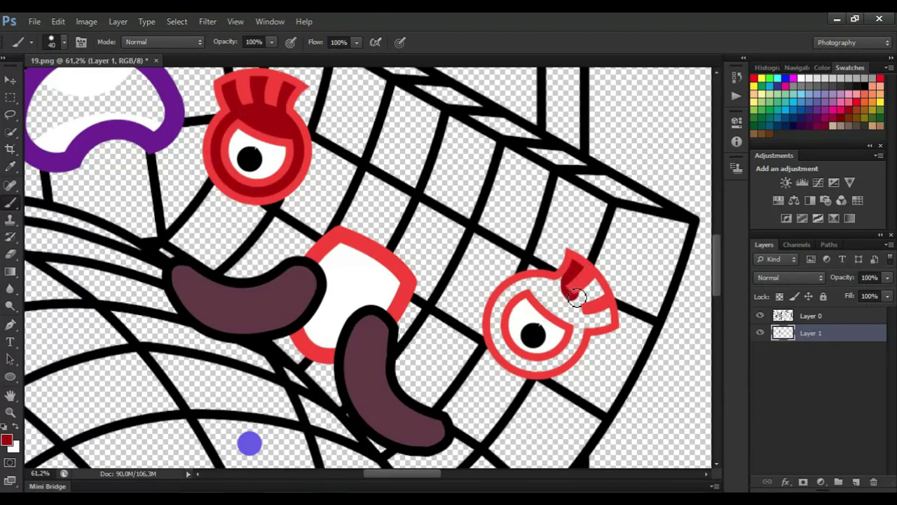
mouse_move(574, 296)
mouse_down()
mouse_move(600, 292)
mouse_move(605, 316)
mouse_up()
mouse_move(501, 333)
mouse_down()
mouse_move(506, 301)
mouse_move(544, 300)
mouse_up()
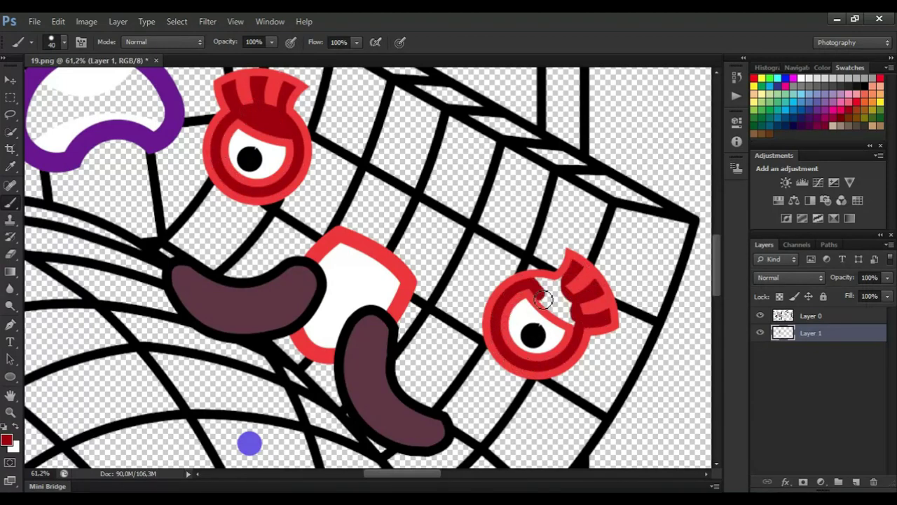
Step: Create a new layer and move it below Layer 1
scroll(474, 279, down, 4)
click(856, 482)
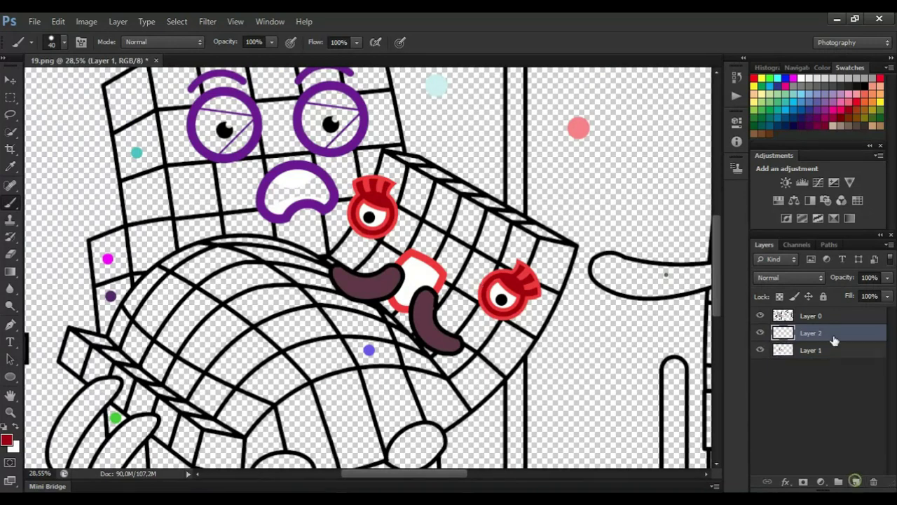
drag(835, 336, 835, 356)
Step: Paint the upper section of the bent block character around the red eyes and mouth with the sampled blue-violet
alt+click(369, 350)
scroll(452, 194, up, 1)
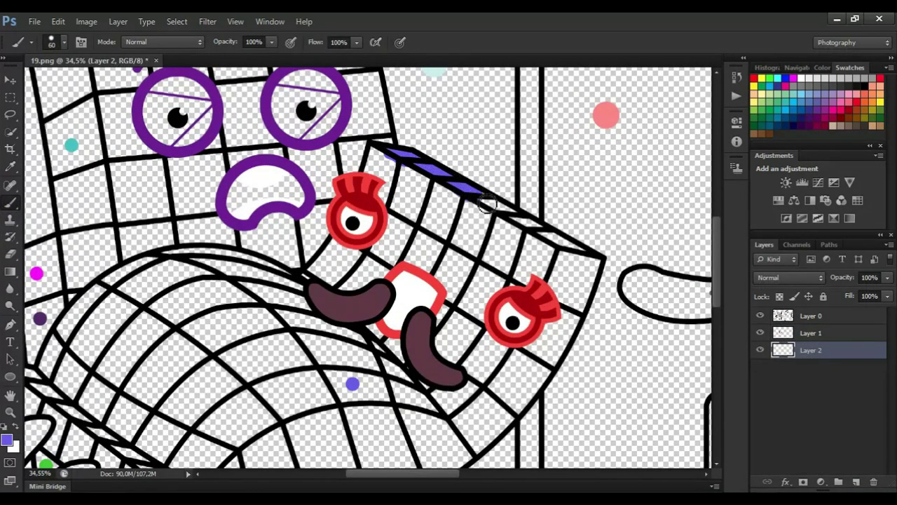
mouse_move(489, 204)
mouse_down()
mouse_move(588, 260)
mouse_move(594, 287)
mouse_move(569, 335)
mouse_up()
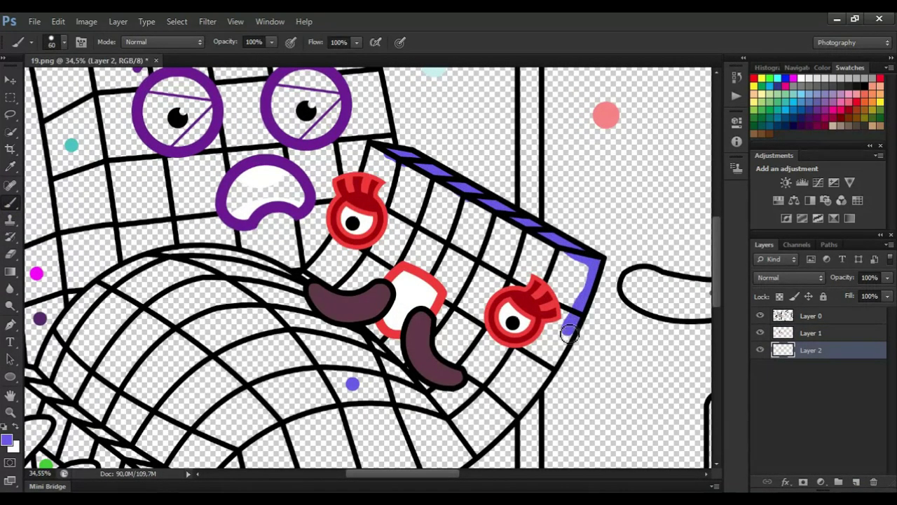
mouse_move(373, 158)
mouse_down()
mouse_move(473, 207)
mouse_move(384, 192)
mouse_move(388, 243)
mouse_move(443, 273)
mouse_move(521, 288)
mouse_move(454, 246)
mouse_move(516, 273)
mouse_move(510, 231)
mouse_move(572, 259)
mouse_move(558, 281)
mouse_up()
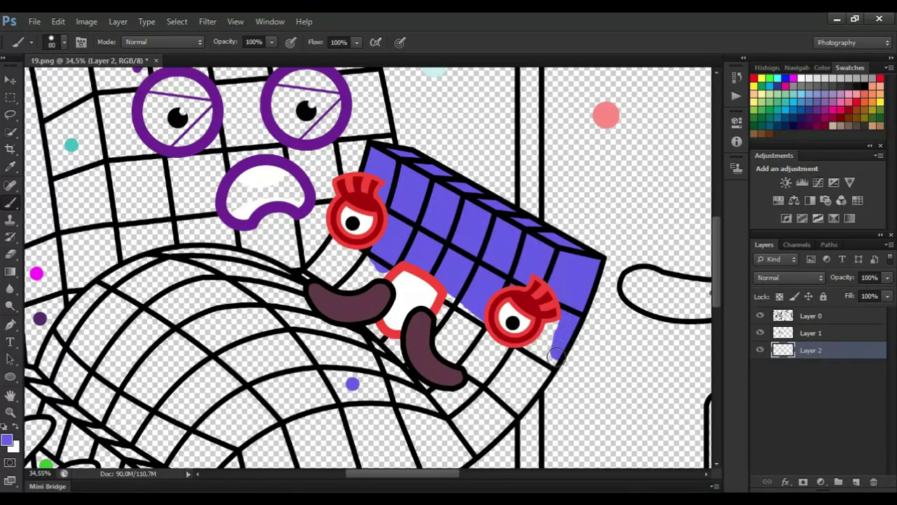
mouse_move(556, 354)
mouse_down()
mouse_move(493, 433)
mouse_move(424, 389)
mouse_move(472, 420)
mouse_move(547, 342)
mouse_move(474, 415)
mouse_move(506, 356)
mouse_move(462, 371)
mouse_move(474, 317)
mouse_move(454, 299)
mouse_up()
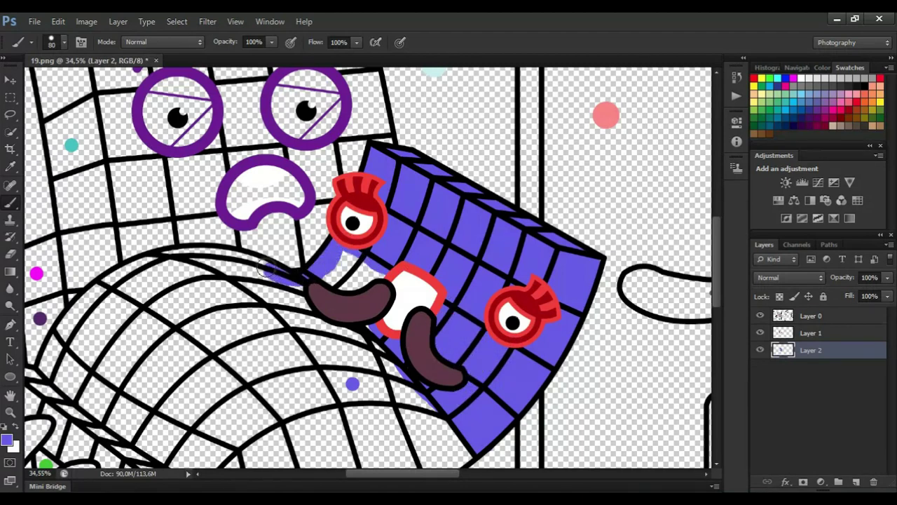
mouse_move(266, 268)
mouse_down()
mouse_move(144, 267)
mouse_move(80, 302)
mouse_move(47, 363)
mouse_move(96, 321)
mouse_move(69, 391)
mouse_move(82, 341)
mouse_move(142, 278)
mouse_move(379, 272)
mouse_up()
Step: Fill the remaining curved body and end face of the bent block character with the same blue-violet
key(bracketright)
mouse_move(343, 304)
mouse_down()
mouse_move(108, 323)
mouse_move(133, 435)
mouse_move(137, 319)
mouse_move(170, 328)
mouse_move(231, 315)
mouse_move(184, 347)
mouse_move(354, 336)
mouse_move(172, 383)
mouse_move(294, 356)
mouse_move(313, 372)
mouse_move(277, 401)
mouse_move(420, 403)
mouse_up()
drag(717, 279, 716, 294)
drag(422, 475, 408, 475)
scroll(490, 351, down, 2)
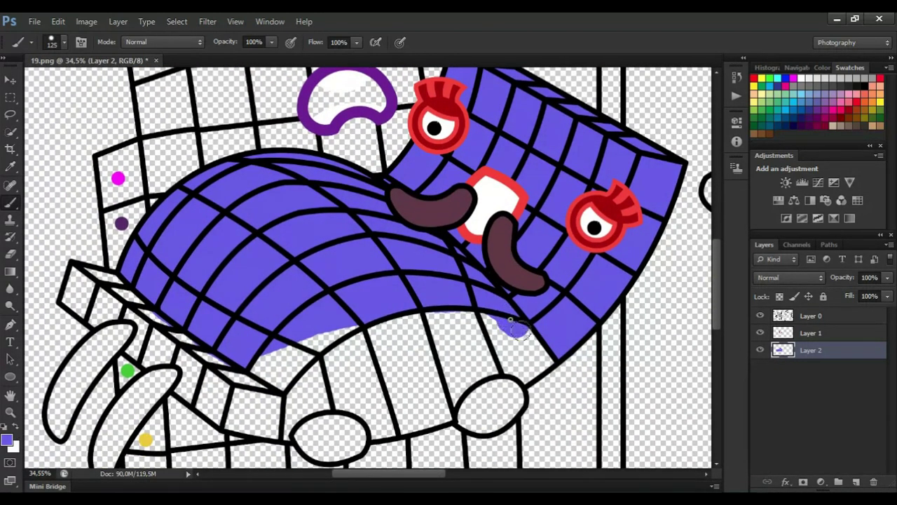
key(bracketleft)
key(bracketleft)
key(bracketleft)
mouse_move(533, 358)
mouse_down()
mouse_move(478, 376)
mouse_move(449, 412)
mouse_move(383, 431)
mouse_move(326, 403)
mouse_move(292, 429)
mouse_move(271, 431)
mouse_move(206, 407)
mouse_move(160, 355)
mouse_move(142, 358)
mouse_move(153, 358)
mouse_move(118, 312)
mouse_move(84, 312)
mouse_move(73, 283)
mouse_move(113, 278)
mouse_move(116, 299)
mouse_move(149, 309)
mouse_move(207, 358)
mouse_move(241, 417)
mouse_move(202, 378)
mouse_move(264, 358)
mouse_move(307, 383)
mouse_move(408, 407)
mouse_move(448, 396)
mouse_move(516, 343)
mouse_move(433, 379)
mouse_move(443, 357)
mouse_move(385, 360)
mouse_move(363, 349)
mouse_move(374, 310)
mouse_up()
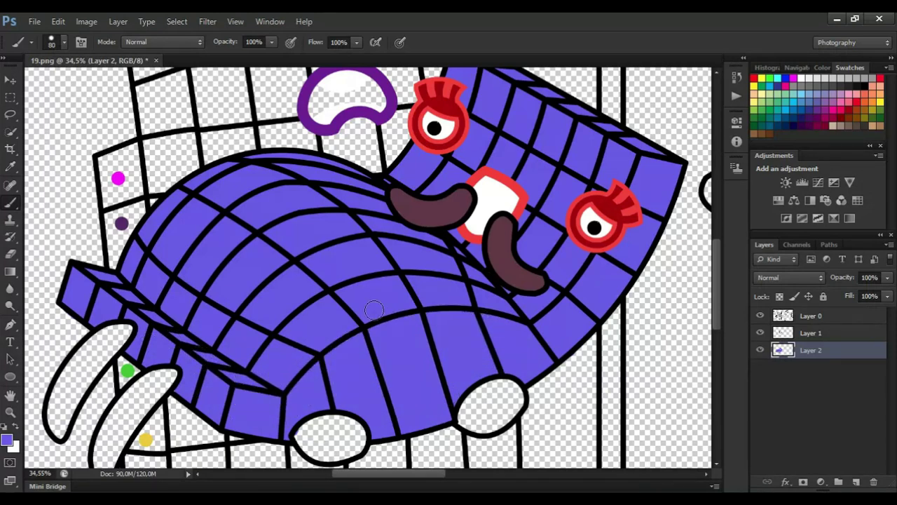
Step: Fill the two legs hanging from the blue-violet character with the maroon sampled from its arms
scroll(373, 310, down, 2)
alt+click(421, 224)
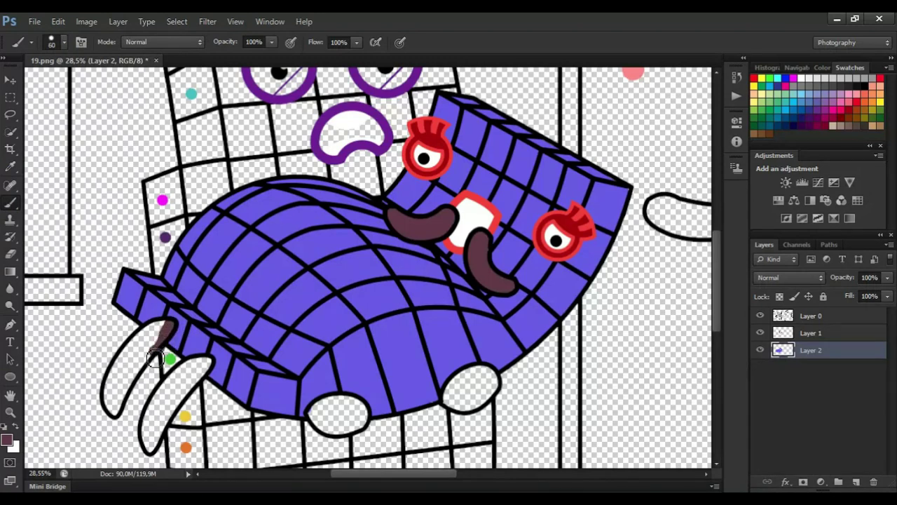
mouse_move(114, 403)
mouse_down()
mouse_move(144, 344)
mouse_move(165, 333)
mouse_move(127, 354)
mouse_up()
key(e)
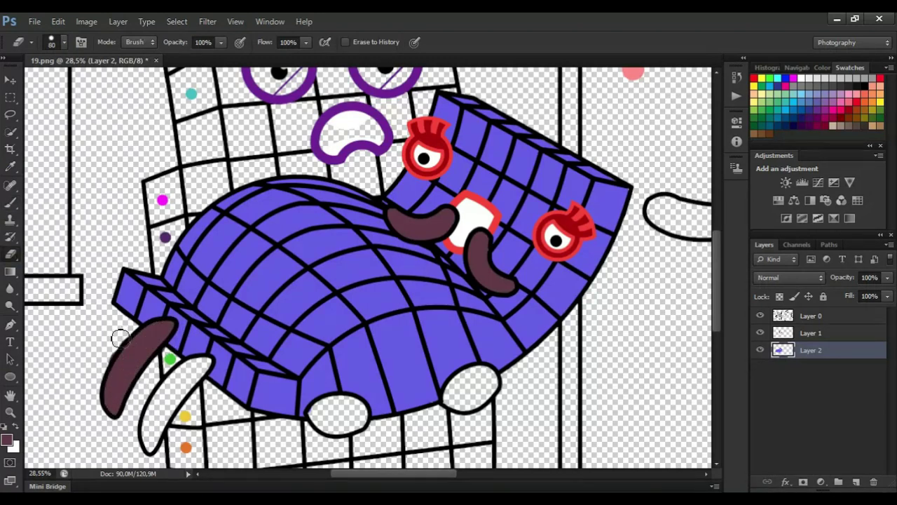
click(10, 203)
drag(181, 366, 209, 364)
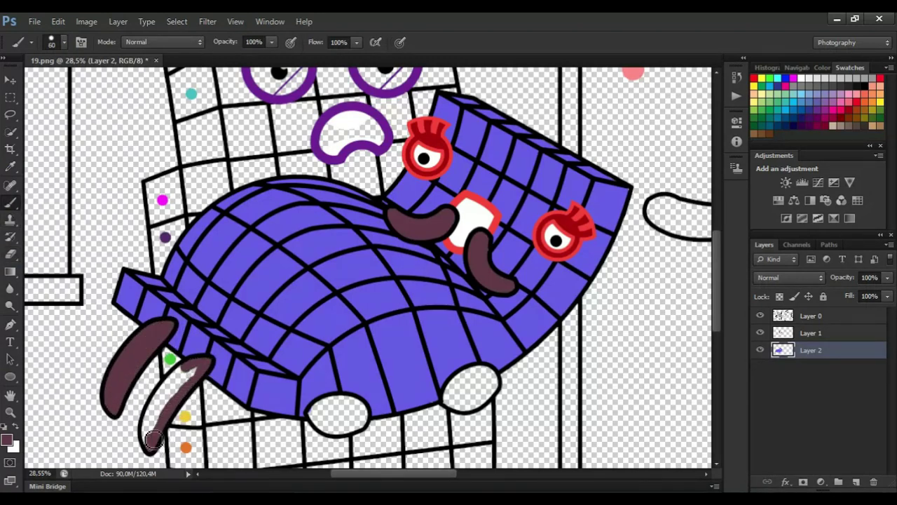
Step: On Layer 1, paint the whites of both purple-rimmed eyes on the character behind
scroll(378, 372, down, 3)
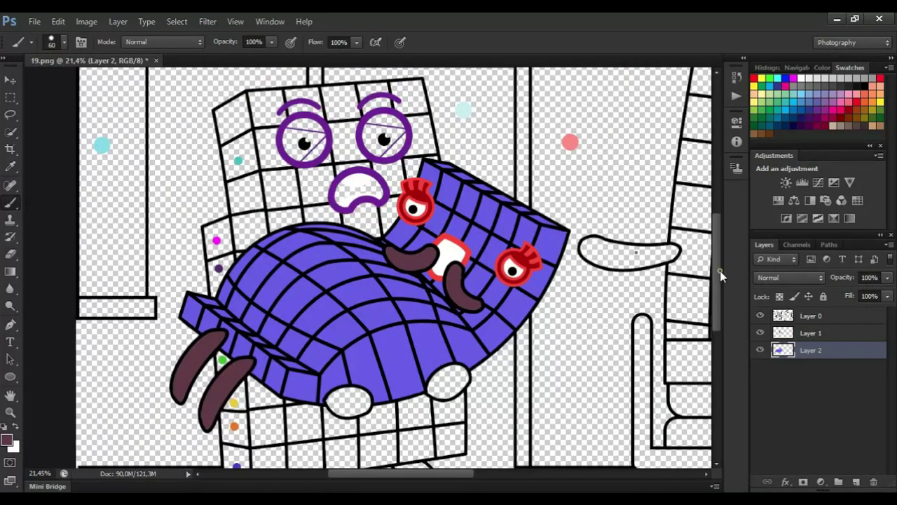
scroll(330, 140, up, 3)
click(801, 339)
alt+click(364, 256)
scroll(267, 195, up, 3)
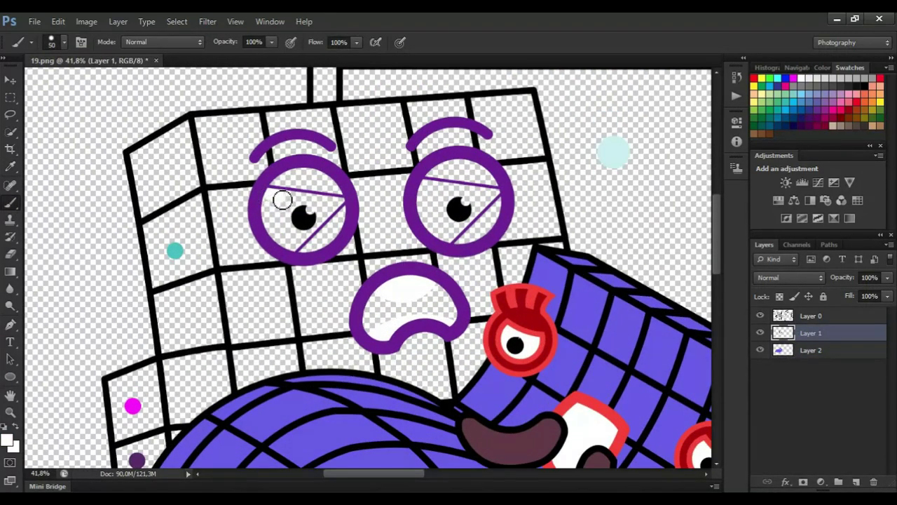
mouse_move(324, 217)
mouse_down()
mouse_move(307, 237)
mouse_move(269, 213)
mouse_up()
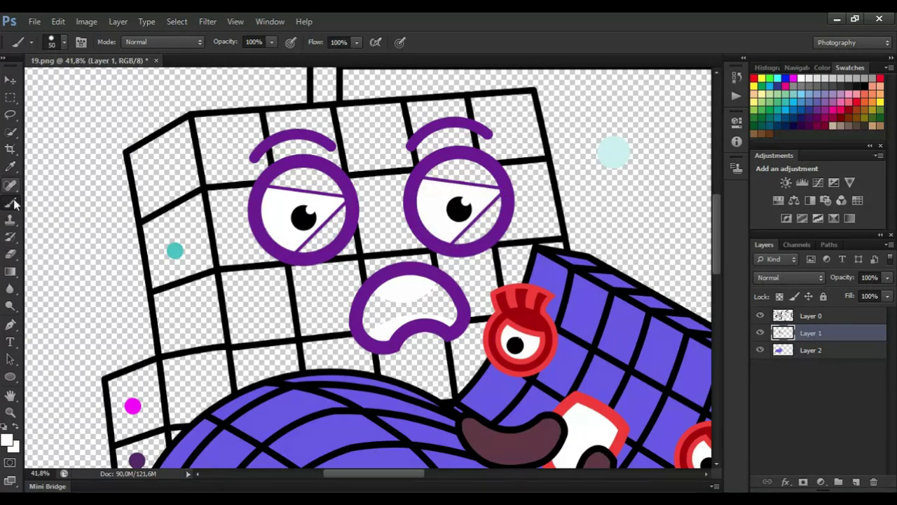
Step: Fill the eyelid areas with the rims' purple and the mouth opening with white and black
alt+click(265, 184)
mouse_move(269, 181)
mouse_down()
mouse_move(343, 193)
mouse_move(282, 171)
mouse_move(348, 213)
mouse_move(322, 237)
mouse_move(347, 224)
mouse_up()
mouse_move(421, 172)
mouse_down()
mouse_move(477, 182)
mouse_move(491, 172)
mouse_move(504, 207)
mouse_move(464, 248)
mouse_up()
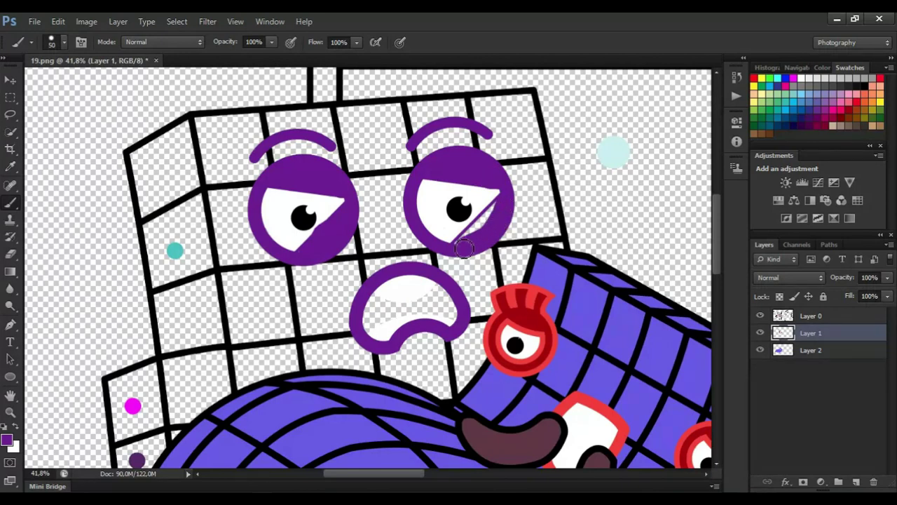
mouse_move(438, 317)
mouse_down()
mouse_move(368, 320)
mouse_move(450, 303)
mouse_move(390, 312)
mouse_up()
Step: On Layer 2, paint a teal border along the outer edges of the carrying character's head, using the sampled dot color
click(10, 166)
click(174, 250)
click(811, 350)
key(b)
key(bracketright)
key(bracketright)
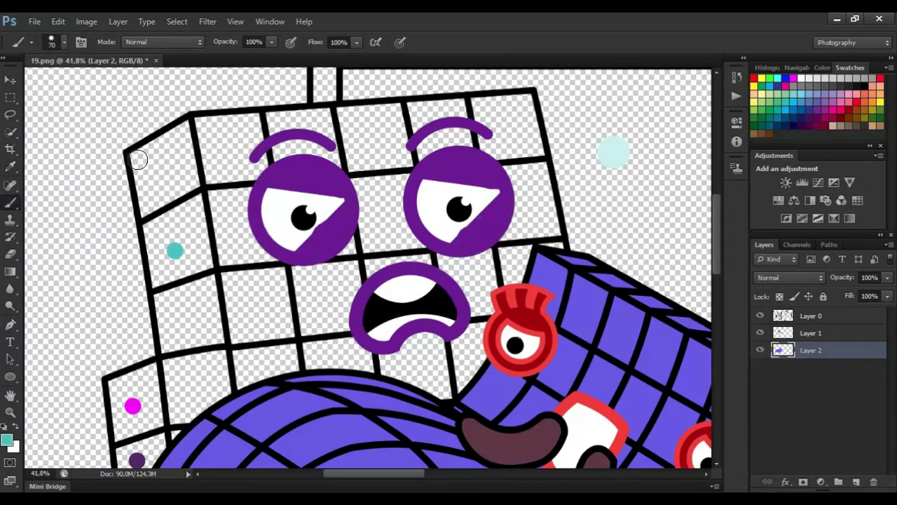
mouse_move(138, 159)
mouse_down()
mouse_move(162, 298)
mouse_move(260, 122)
mouse_move(463, 105)
mouse_move(540, 147)
mouse_move(554, 231)
mouse_up()
click(8, 253)
click(10, 202)
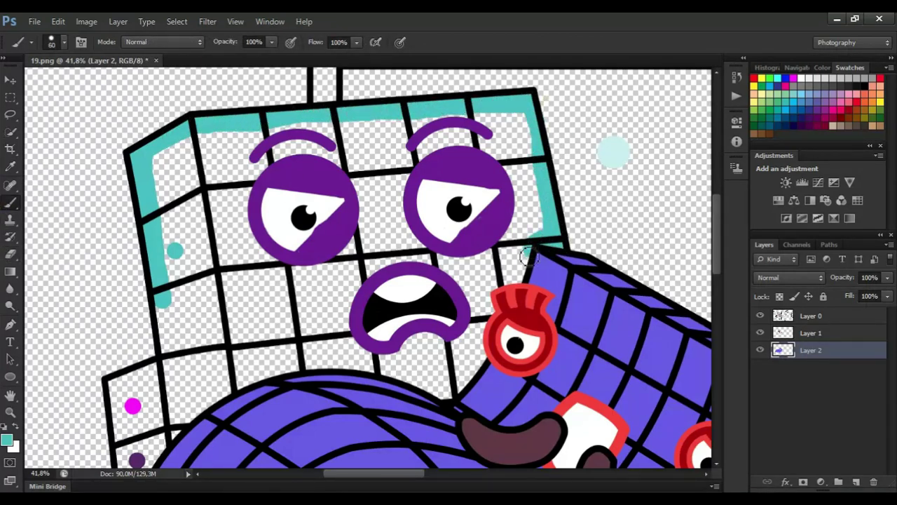
Step: Fill the rest of the head's blocks around the purple eyes and mouth with teal
mouse_move(491, 295)
mouse_down()
mouse_move(455, 396)
mouse_move(407, 375)
mouse_move(292, 362)
mouse_move(312, 363)
mouse_move(251, 379)
mouse_move(209, 403)
mouse_move(215, 339)
mouse_move(168, 334)
mouse_move(197, 322)
mouse_move(177, 329)
mouse_move(266, 354)
mouse_move(408, 361)
mouse_move(437, 376)
mouse_move(453, 326)
mouse_move(291, 328)
mouse_move(332, 275)
mouse_move(227, 278)
mouse_move(166, 260)
mouse_move(254, 213)
mouse_move(202, 200)
mouse_move(212, 138)
mouse_move(166, 169)
mouse_move(210, 182)
mouse_up()
click(10, 254)
click(10, 202)
key(bracketright)
key(bracketright)
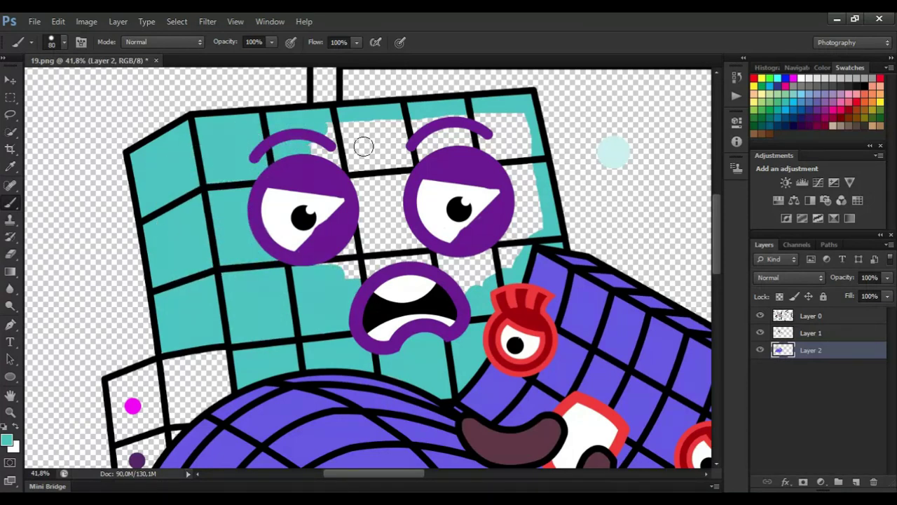
mouse_move(364, 146)
mouse_down()
mouse_move(498, 116)
mouse_move(536, 225)
mouse_move(467, 288)
mouse_move(510, 139)
mouse_move(443, 268)
mouse_move(465, 256)
mouse_move(350, 241)
mouse_move(435, 132)
mouse_move(379, 182)
mouse_move(371, 218)
mouse_move(414, 222)
mouse_move(390, 236)
mouse_up()
Step: Fill the row of side blocks below the teal head with the magenta sampled from its dot
scroll(423, 263, down, 2)
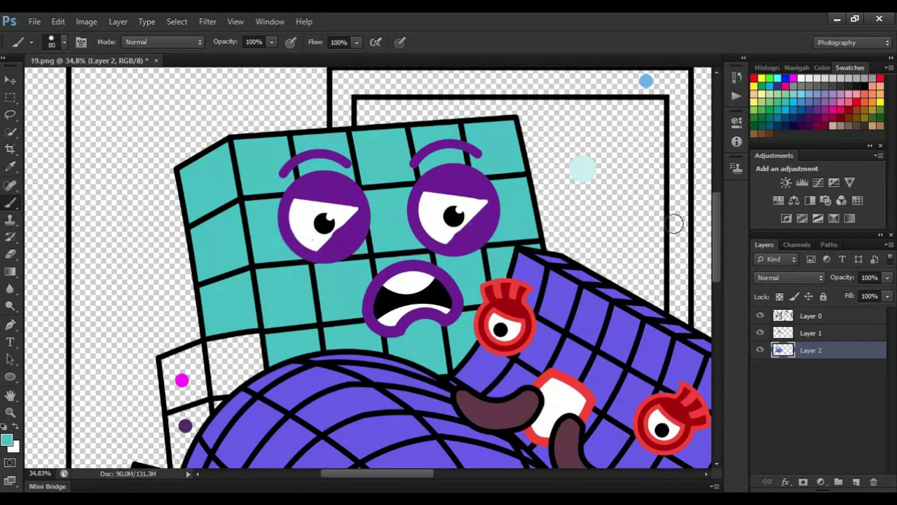
scroll(545, 235, down, 4)
scroll(435, 257, down, 2)
click(10, 166)
scroll(263, 212, up, 1)
click(219, 208)
click(10, 201)
scroll(221, 177, up, 1)
mouse_move(209, 190)
mouse_down()
mouse_move(212, 237)
mouse_move(277, 212)
mouse_up()
mouse_move(298, 178)
mouse_down()
mouse_move(262, 179)
mouse_move(216, 204)
mouse_move(287, 188)
mouse_move(235, 205)
mouse_up()
Step: Fill the blocks beneath the magenta row with the dark purple sampled from their dot
alt+click(222, 256)
scroll(243, 295, up, 2)
mouse_move(210, 303)
mouse_down()
mouse_move(208, 239)
mouse_move(258, 222)
mouse_up()
Step: Fill the small block area between the two maroon legs with the green sampled from its dot
scroll(238, 243, down, 3)
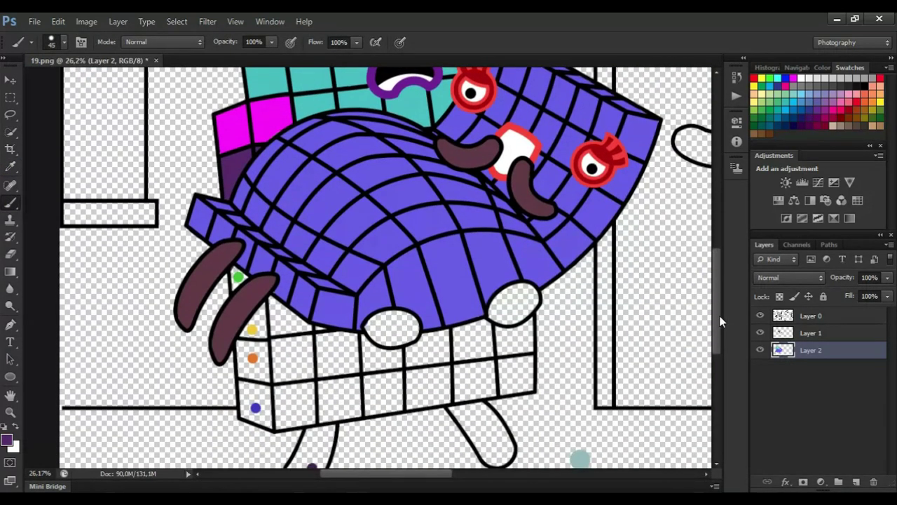
key(i)
scroll(238, 277, up, 2)
click(238, 271)
key(b)
scroll(239, 277, up, 1)
mouse_move(237, 281)
mouse_down()
mouse_move(235, 264)
mouse_move(242, 277)
mouse_up()
Step: Fill the side blocks below the green one with the yellow sampled from their dot
key(i)
click(263, 343)
key(b)
mouse_move(334, 339)
mouse_down()
mouse_move(264, 361)
mouse_move(312, 344)
mouse_up()
Step: Fill the side blocks beneath the yellow row with the orange sampled from their dot
key(i)
click(260, 390)
key(b)
key(bracketright)
key(bracketright)
mouse_move(240, 366)
mouse_down()
mouse_move(241, 389)
mouse_move(301, 418)
mouse_move(347, 416)
mouse_move(327, 366)
mouse_move(316, 411)
mouse_move(267, 392)
mouse_move(294, 403)
mouse_up()
Step: Fill the lowest pair of side blocks with the dark blue sampled from their dot
scroll(723, 349, down, 2)
scroll(722, 349, down, 1)
key(i)
click(264, 402)
key(b)
mouse_move(242, 361)
mouse_down()
mouse_move(252, 413)
mouse_move(312, 428)
mouse_move(349, 407)
mouse_move(349, 371)
mouse_move(258, 373)
mouse_move(340, 409)
mouse_move(263, 392)
mouse_move(324, 411)
mouse_up()
Step: Fill the remaining lower blocks of the carrying character with the teal sampled from its upper body
scroll(301, 375, down, 3)
drag(719, 329, 719, 319)
alt+click(438, 105)
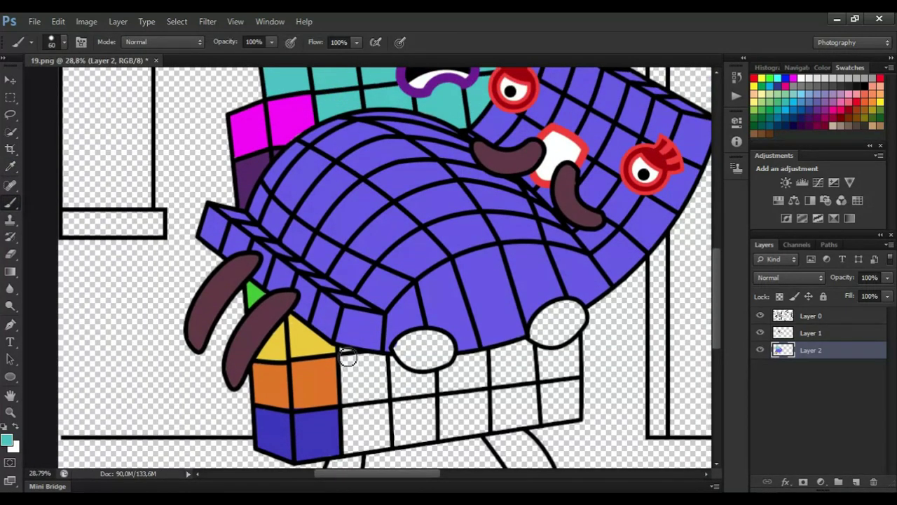
mouse_move(346, 357)
mouse_down()
mouse_move(432, 382)
mouse_move(514, 355)
mouse_up()
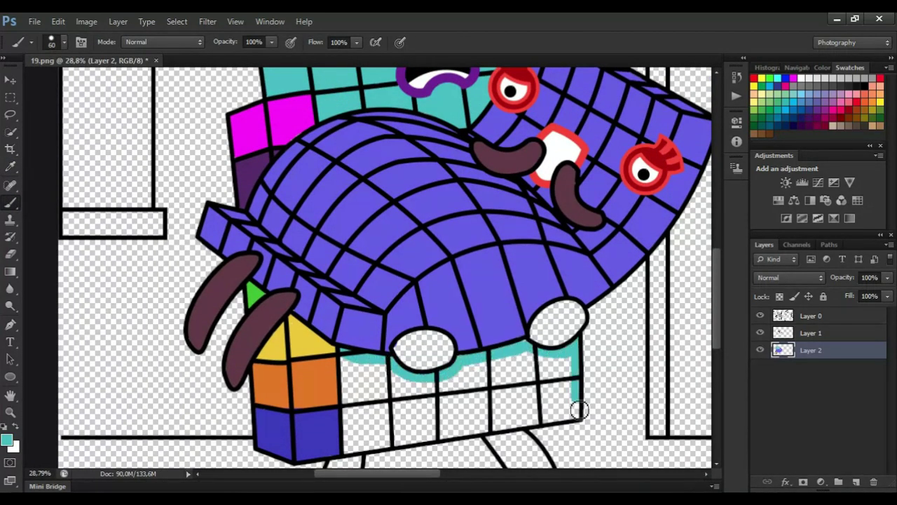
mouse_move(575, 414)
mouse_down()
mouse_move(353, 449)
mouse_move(350, 387)
mouse_move(393, 373)
mouse_move(368, 389)
mouse_move(360, 428)
mouse_move(416, 384)
mouse_move(535, 356)
mouse_move(532, 405)
mouse_move(501, 377)
mouse_move(452, 392)
mouse_up()
key(bracketright)
key(bracketright)
key(bracketright)
Step: Paint the two oval hands holding the blue-violet character with the sampled dark purple
scroll(439, 364, down, 2)
drag(716, 337, 716, 343)
alt+click(271, 187)
scroll(525, 312, up, 1)
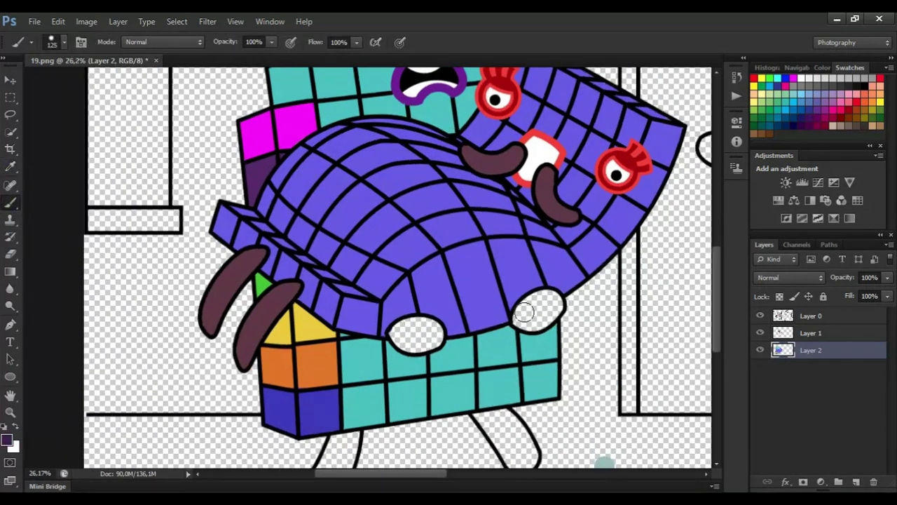
key(bracketleft)
key(bracketleft)
drag(522, 310, 552, 298)
drag(395, 332, 427, 326)
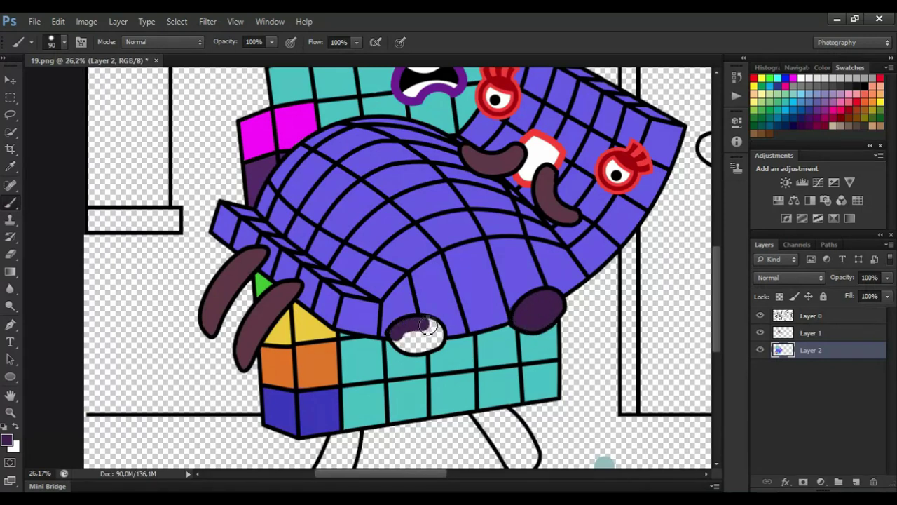
Step: Fill the carrying character's two legs with the same dark purple
scroll(516, 411, down, 2)
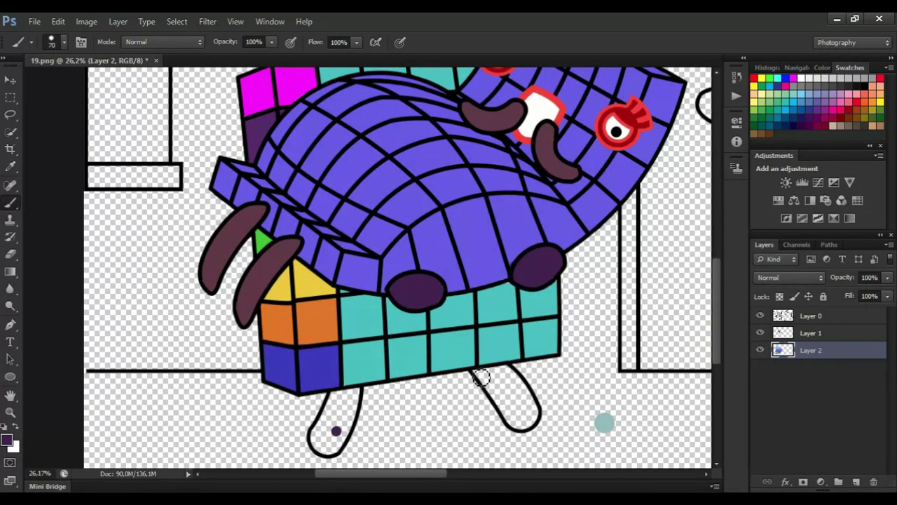
mouse_move(512, 419)
mouse_down()
mouse_move(517, 396)
mouse_move(509, 403)
mouse_up()
key(e)
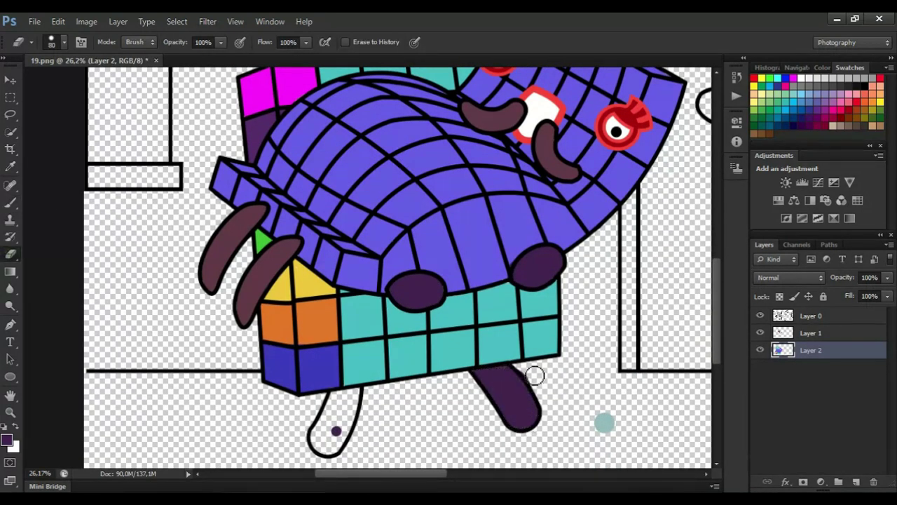
key(b)
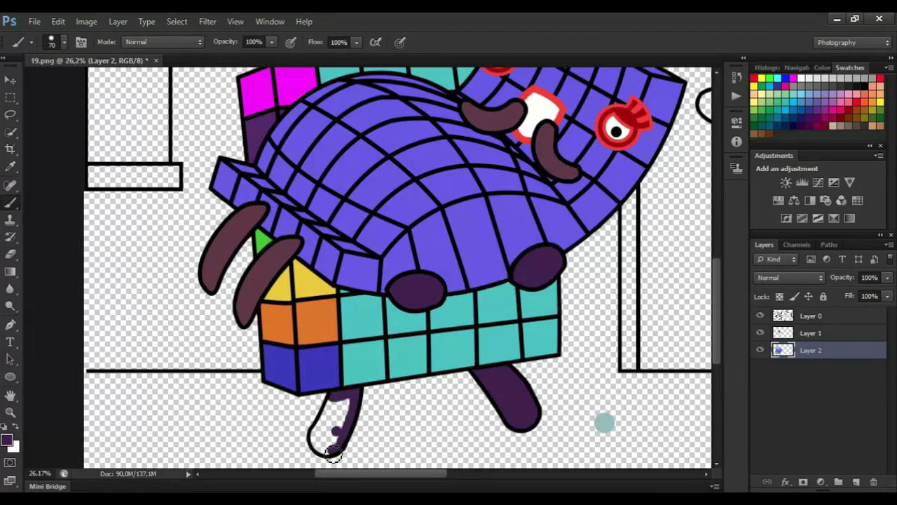
Step: On Layer 1, paint the insides of the nurse-hatted character's two rectangular eyes white
scroll(327, 446, down, 3)
drag(384, 474, 436, 474)
scroll(561, 257, up, 3)
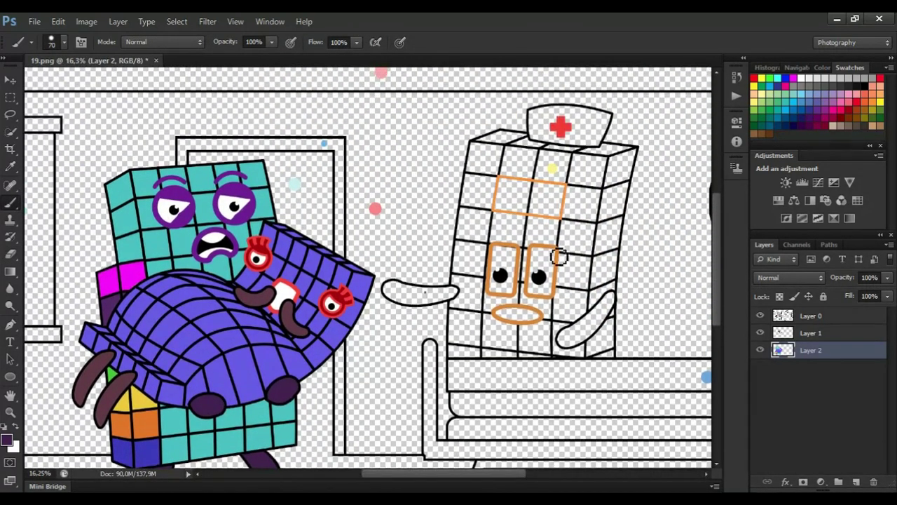
click(833, 334)
key(i)
click(352, 116)
key(b)
scroll(499, 283, up, 2)
mouse_move(506, 245)
mouse_down()
mouse_move(541, 326)
mouse_move(510, 253)
mouse_up()
mouse_move(470, 273)
mouse_down()
mouse_move(436, 257)
mouse_move(441, 280)
mouse_up()
scroll(351, 340, down, 2)
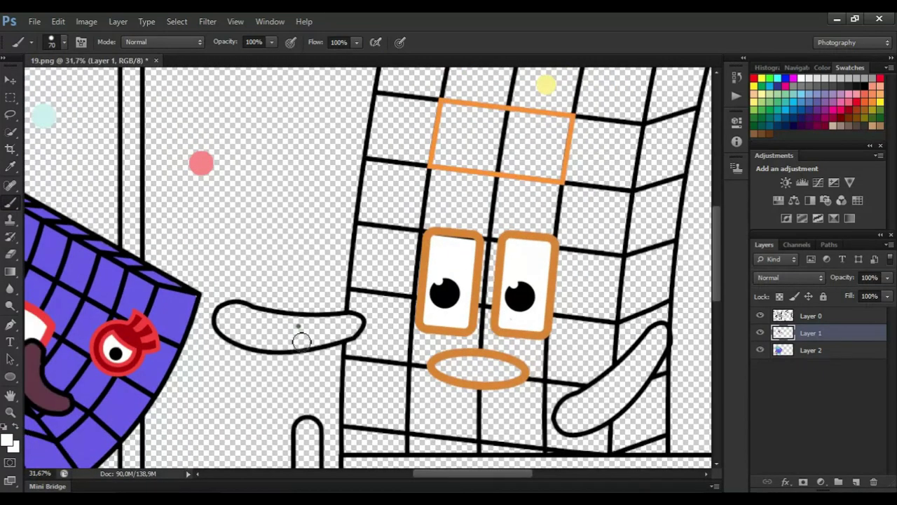
Step: Fill the nurse-hatted character's forehead rectangle and the inside of its oval mouth with orange sampled from the forehead outline
scroll(373, 325, down, 2)
scroll(368, 326, up, 3)
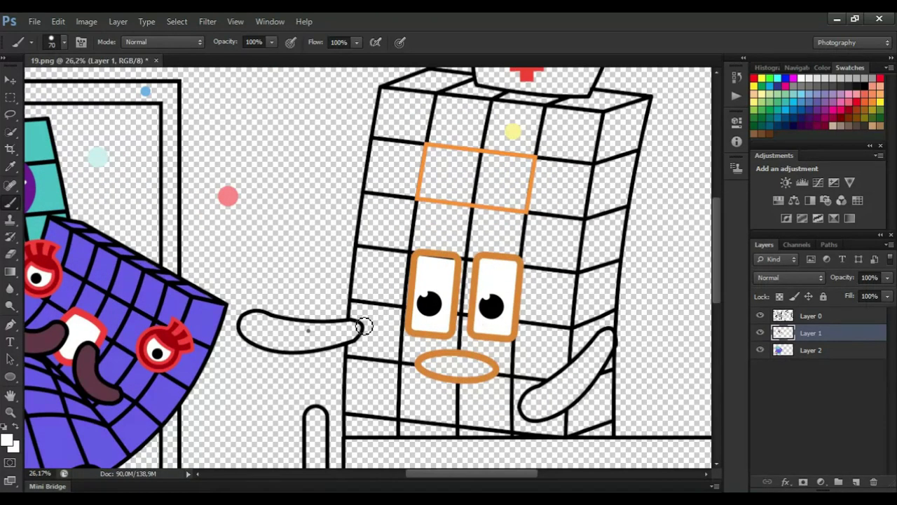
alt+click(434, 149)
click(435, 150)
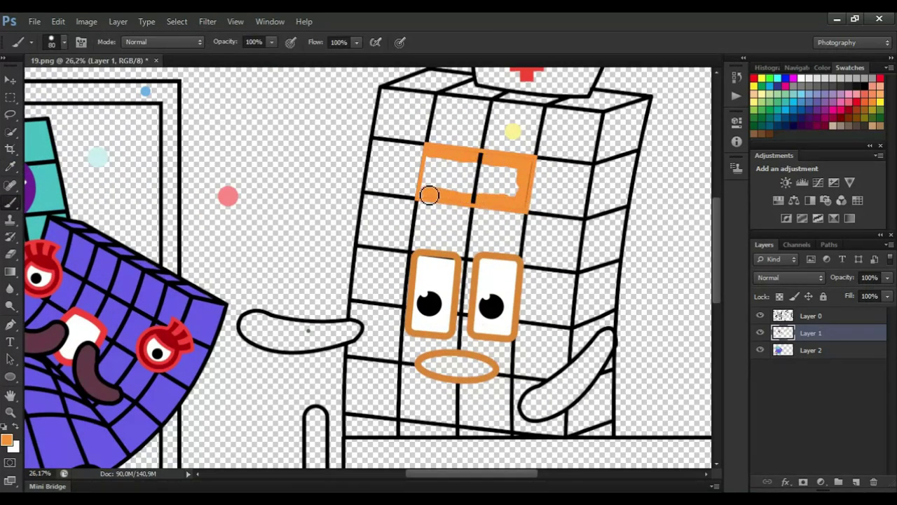
mouse_move(427, 196)
mouse_down()
mouse_move(445, 164)
mouse_move(462, 196)
mouse_up()
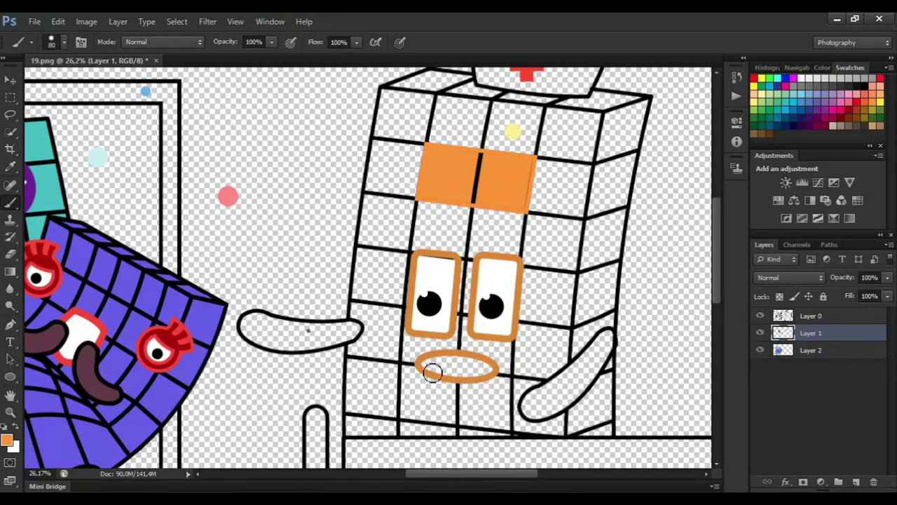
drag(433, 373, 463, 374)
Step: Paint both of the nurse-hatted character's arms with the dark green sampled from the dot inside the outstretched arm
scroll(309, 330, up, 1)
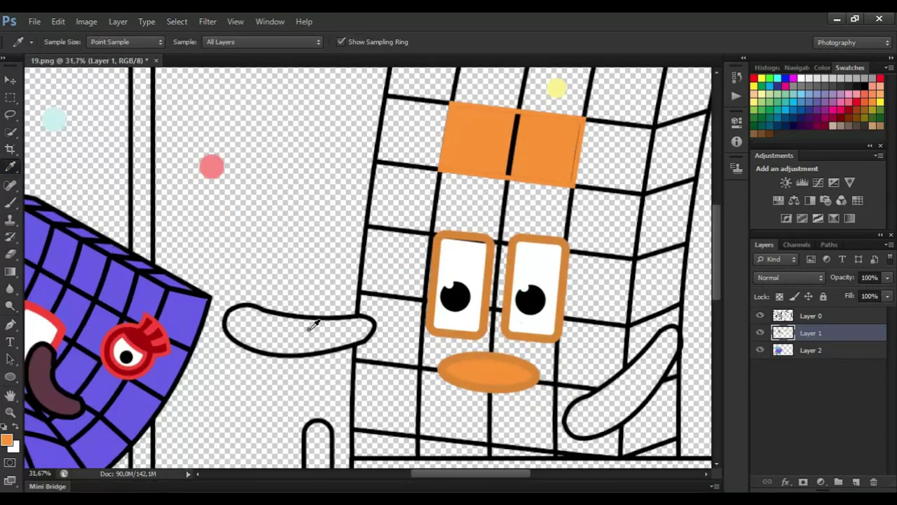
alt+click(309, 329)
mouse_move(363, 328)
mouse_down()
mouse_move(289, 338)
mouse_move(244, 316)
mouse_move(361, 327)
mouse_move(246, 330)
mouse_up()
mouse_move(672, 335)
mouse_down()
mouse_move(662, 361)
mouse_move(599, 428)
mouse_move(614, 383)
mouse_move(631, 379)
mouse_move(582, 421)
mouse_up()
Step: On Layer 2, paint the nurse-hatted character's body blocks with the pale yellow sampled from the dot above its forehead
scroll(419, 344, down, 1)
click(841, 350)
alt+click(523, 151)
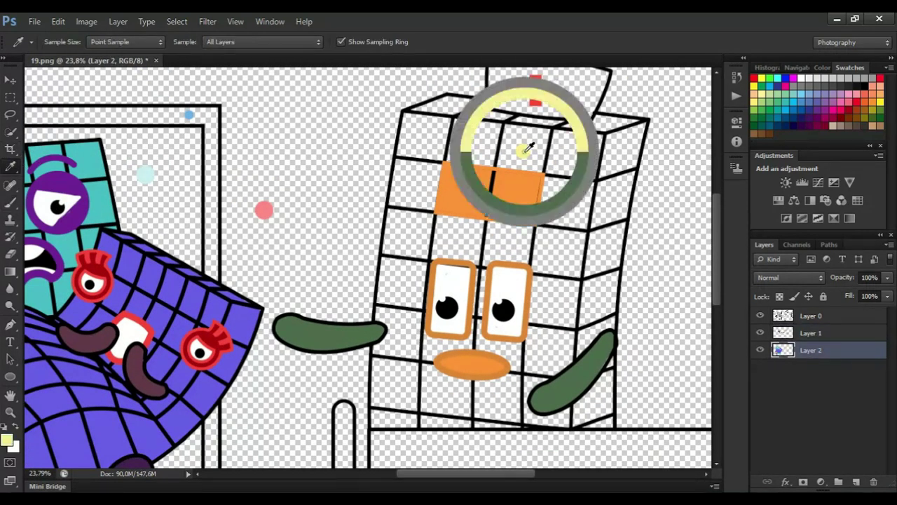
scroll(423, 120, up, 1)
mouse_move(410, 116)
mouse_down()
mouse_move(456, 105)
mouse_move(610, 138)
mouse_move(671, 203)
mouse_move(652, 333)
mouse_up()
key(])
key(])
key(])
key(])
mouse_move(452, 113)
mouse_down()
mouse_move(629, 160)
mouse_move(540, 186)
mouse_move(599, 221)
mouse_move(417, 206)
mouse_move(418, 154)
mouse_up()
key([)
key([)
mouse_move(417, 153)
mouse_down()
mouse_move(405, 136)
mouse_move(372, 414)
mouse_move(391, 421)
mouse_move(394, 251)
mouse_move(617, 287)
mouse_move(589, 424)
mouse_move(474, 412)
mouse_move(431, 424)
mouse_move(449, 456)
mouse_up()
key(bracketright)
key(bracketright)
Step: Fill the unpainted lowest blocks of the nurse-hatted character, down to the bed, with the same pale yellow
scroll(630, 311, down, 3)
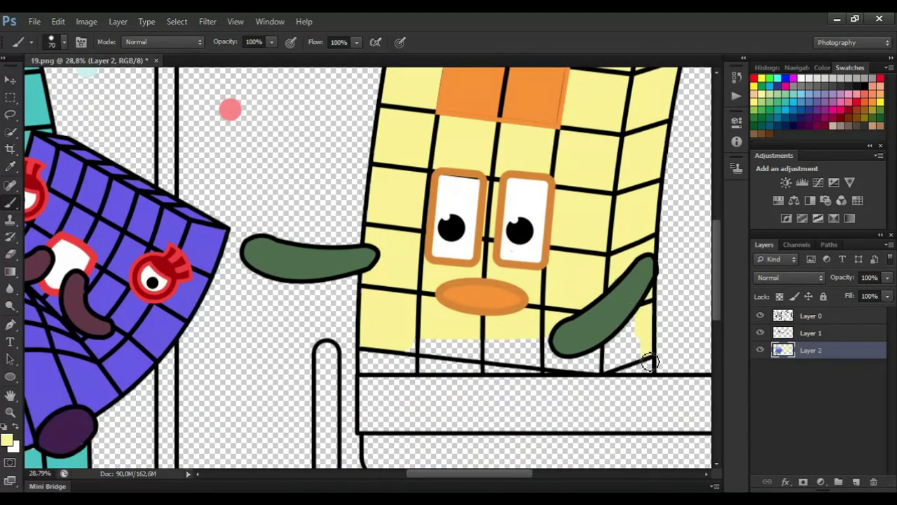
drag(650, 361, 630, 354)
mouse_move(484, 372)
mouse_down()
mouse_move(369, 372)
mouse_move(541, 335)
mouse_up()
key(bracketright)
key(bracketright)
key(bracketright)
Step: Paint the nurse hat white around its red cross
scroll(540, 335, down, 3)
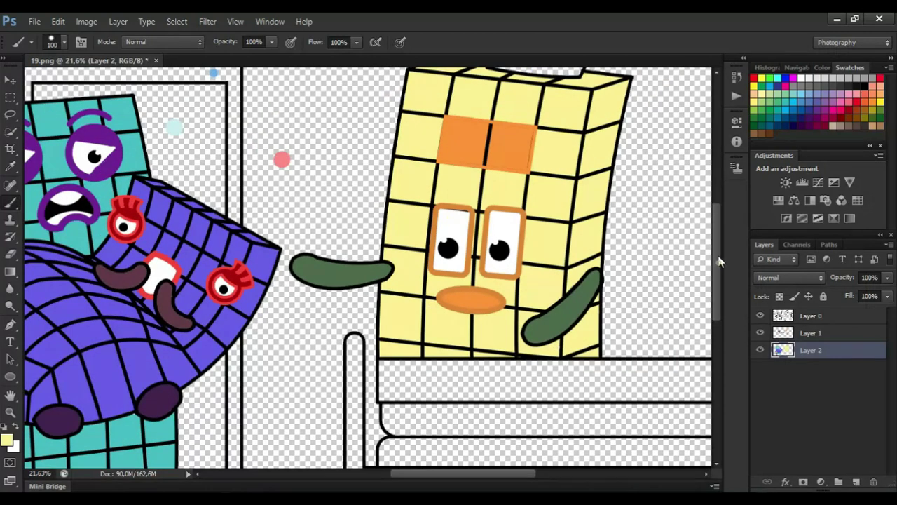
click(801, 79)
scroll(588, 109, up, 3)
mouse_move(468, 101)
mouse_down()
mouse_move(535, 102)
mouse_move(564, 137)
mouse_up()
Step: Color the bed wheel with a grey outer ring and a near-black hub
scroll(531, 189, down, 5)
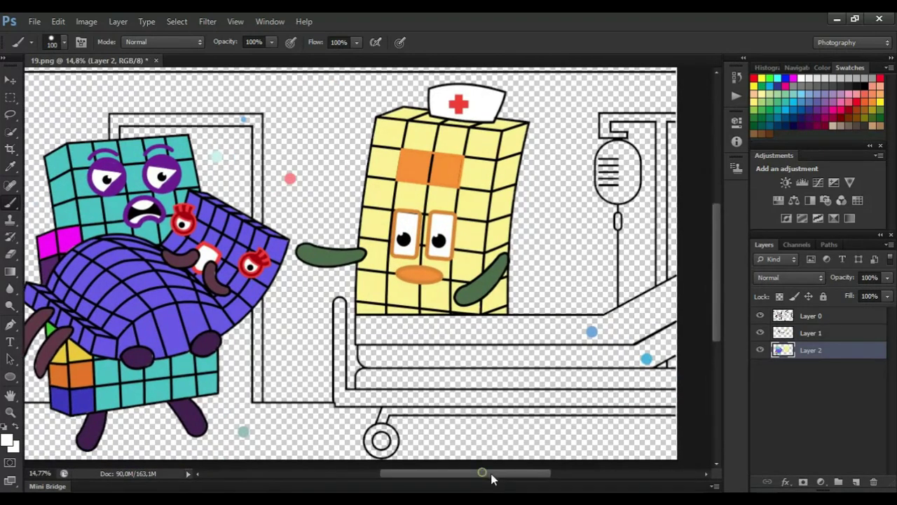
scroll(668, 387, up, 3)
drag(713, 338, 713, 345)
click(795, 87)
scroll(286, 437, up, 3)
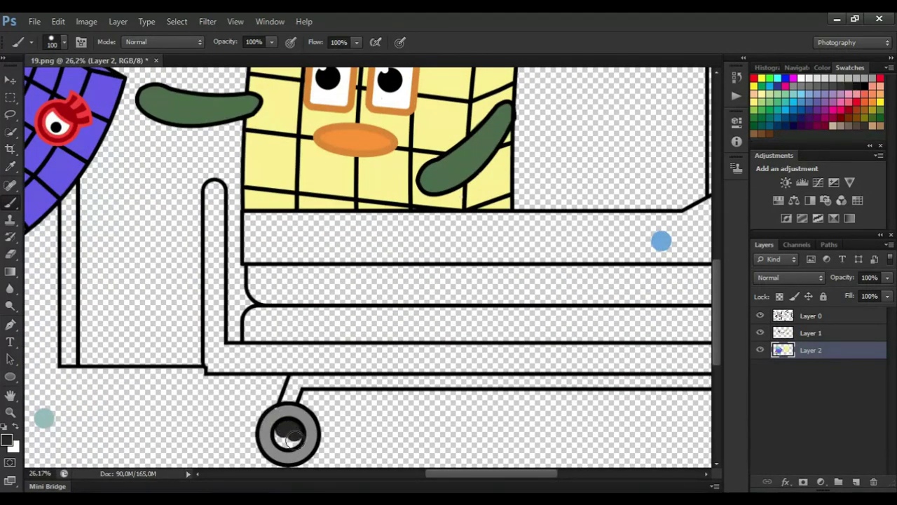
Step: Fill the bed's wheel strut, lower rail, main frame and upright end post with the grey sampled from the wheel
alt+click(279, 415)
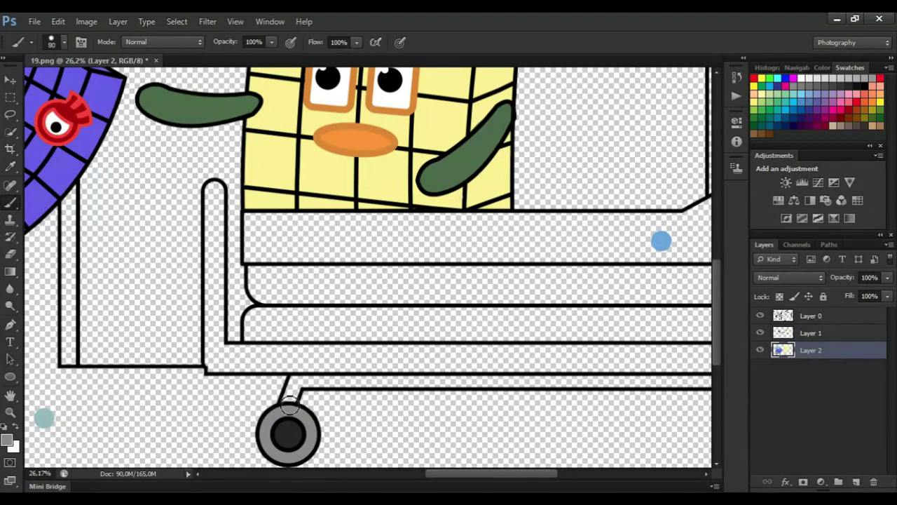
drag(303, 382, 374, 382)
drag(434, 384, 666, 387)
drag(489, 480, 509, 481)
mouse_move(601, 384)
mouse_down()
mouse_move(710, 382)
mouse_move(674, 354)
mouse_move(427, 370)
mouse_move(461, 362)
mouse_move(395, 352)
mouse_move(166, 352)
mouse_move(101, 356)
mouse_move(100, 369)
mouse_up()
scroll(547, 388, right, 1)
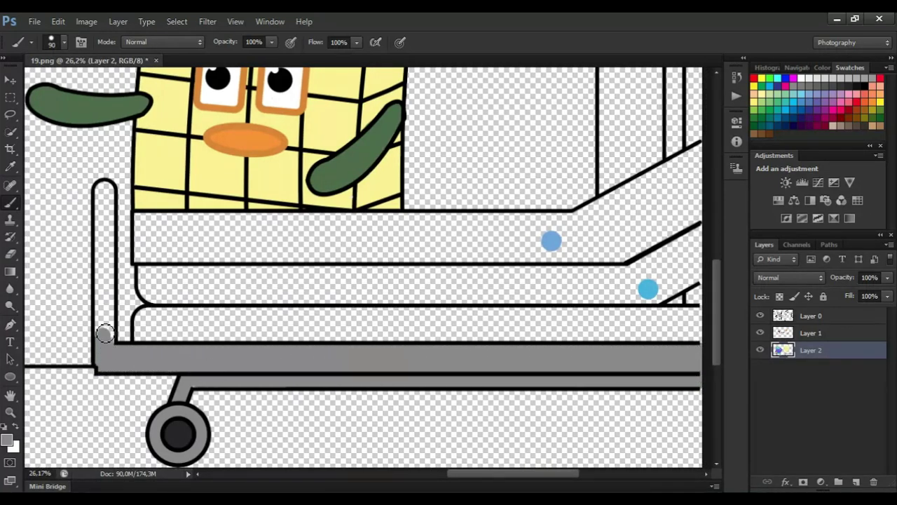
drag(104, 333, 105, 189)
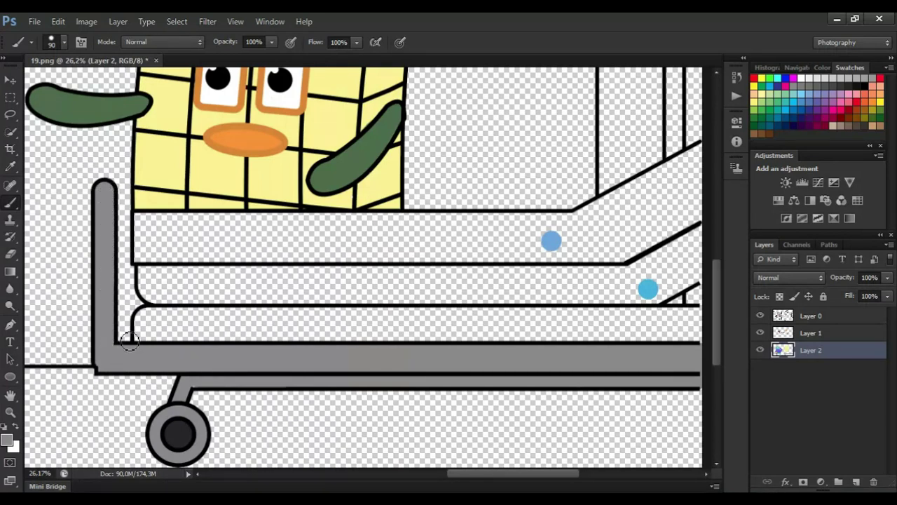
Step: Fill the two lower mattress sections of the bed with the bright blue sampled from the dot on the mattress
scroll(211, 319, down, 1)
alt+click(607, 292)
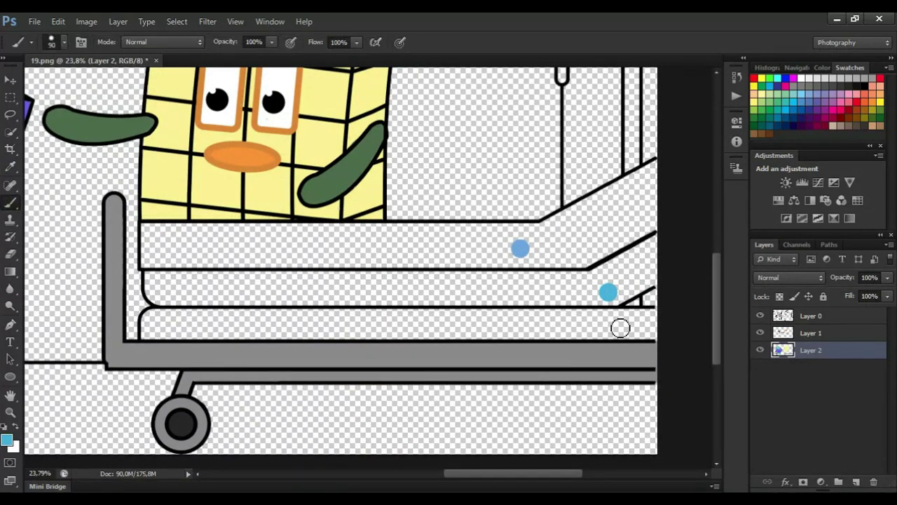
drag(628, 315, 526, 315)
key(])
drag(653, 331, 151, 334)
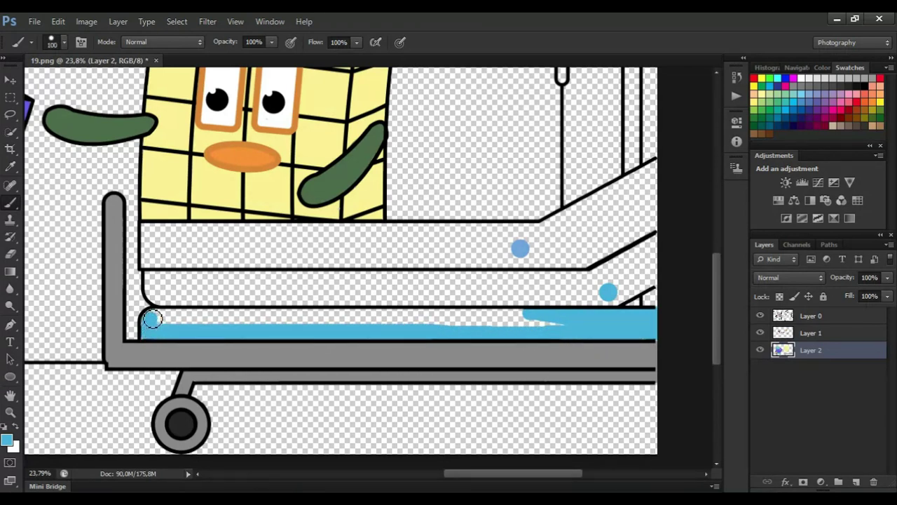
drag(166, 279, 651, 279)
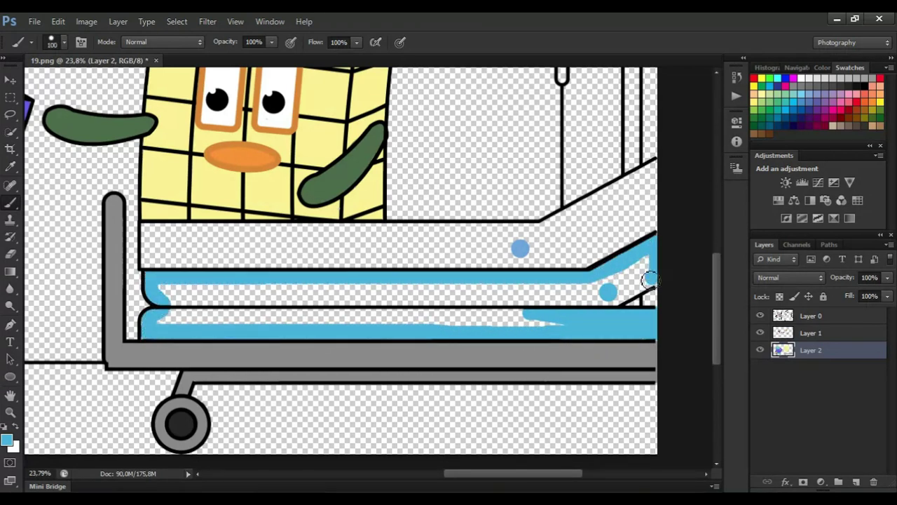
mouse_move(609, 301)
mouse_down()
mouse_move(166, 301)
mouse_move(575, 292)
mouse_move(291, 324)
mouse_up()
Step: Paint the bed's top section with the sampled periwinkle blue and erase the paint that spills above its sloped edge
alt+click(520, 248)
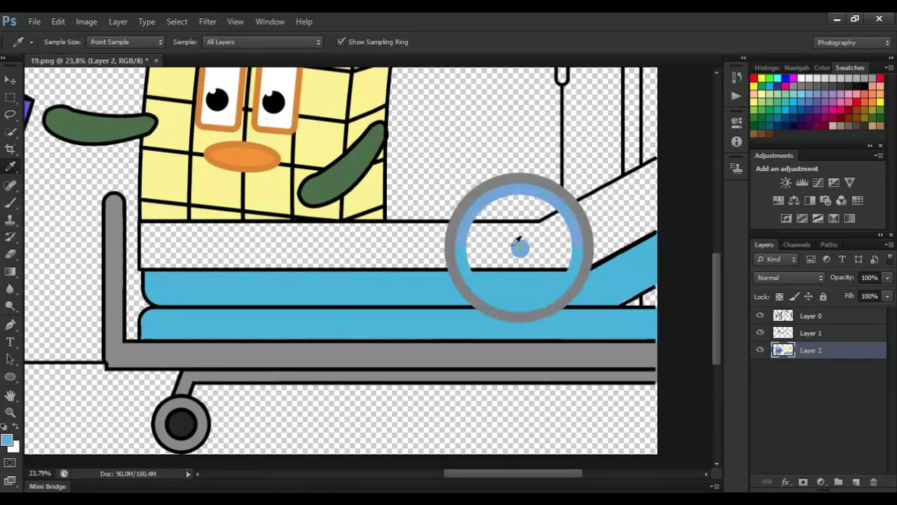
mouse_move(148, 265)
mouse_down()
mouse_move(147, 254)
mouse_move(214, 233)
mouse_move(467, 233)
mouse_up()
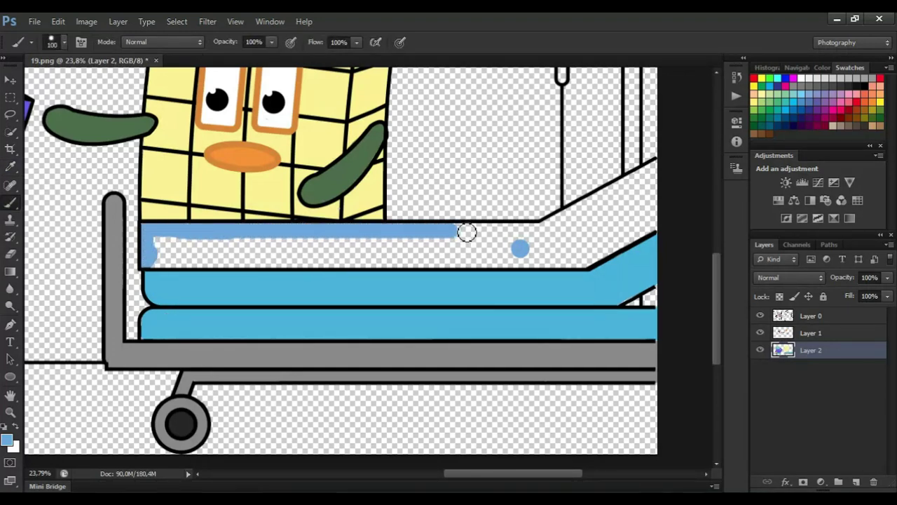
mouse_move(177, 261)
mouse_down()
mouse_move(586, 264)
mouse_move(648, 232)
mouse_move(658, 171)
mouse_move(467, 229)
mouse_up()
click(9, 254)
drag(587, 195, 573, 198)
click(10, 203)
mouse_move(172, 245)
mouse_down()
mouse_move(263, 237)
mouse_move(435, 252)
mouse_move(601, 245)
mouse_move(567, 236)
mouse_move(610, 214)
mouse_up()
Step: Fill the IV stand's pole and top hook with the grey sampled from the bed frame, erasing stray paint
scroll(383, 298, down, 2)
drag(715, 290, 715, 261)
alt+click(596, 419)
mouse_move(590, 319)
mouse_down()
mouse_move(587, 232)
mouse_move(592, 285)
mouse_up()
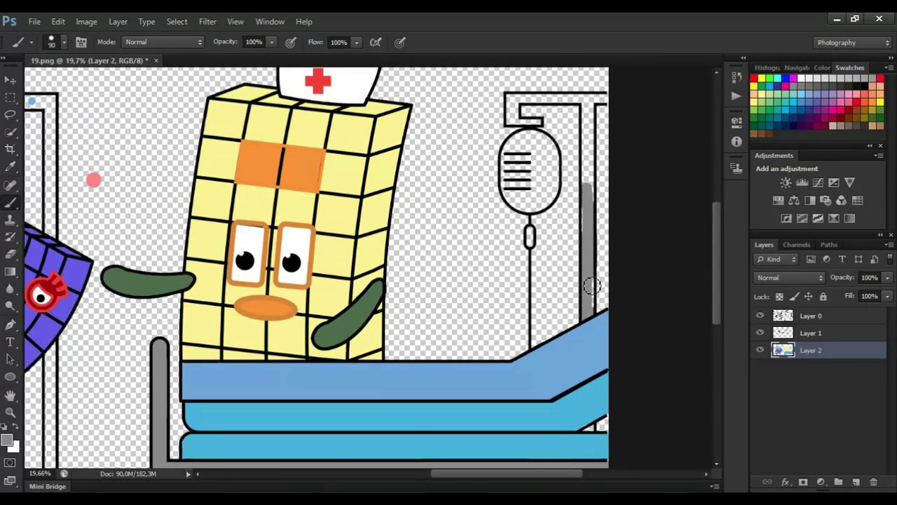
mouse_move(589, 214)
mouse_down()
mouse_move(591, 112)
mouse_move(537, 102)
mouse_up()
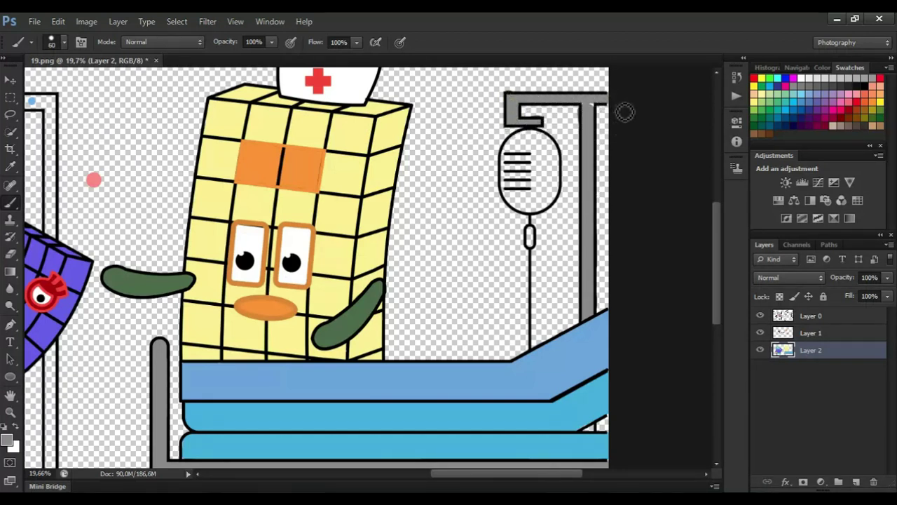
click(9, 255)
click(10, 202)
Step: Paint the IV bag light blue, using the color #aad6e7
click(802, 94)
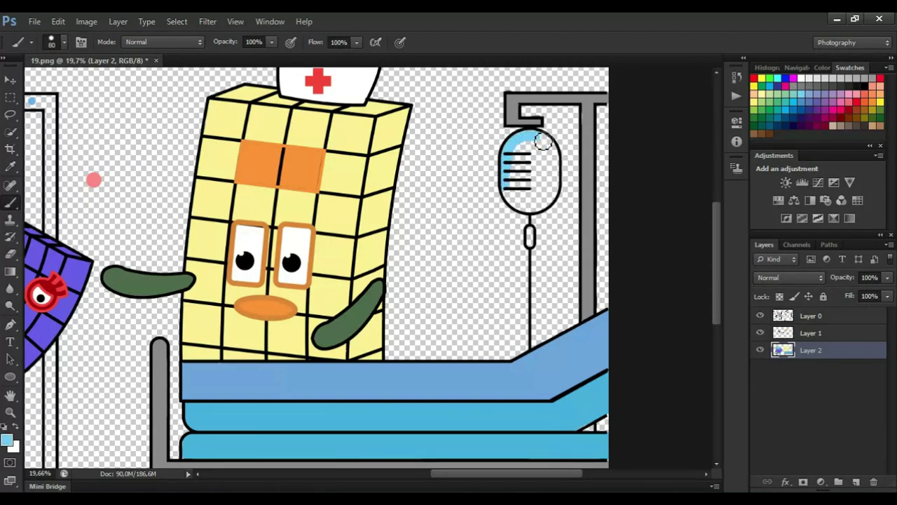
click(7, 439)
click(313, 146)
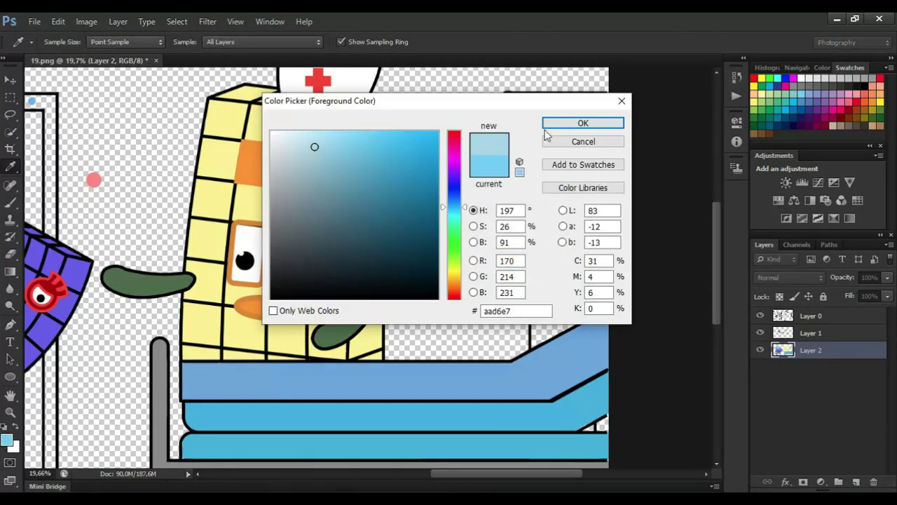
click(611, 122)
mouse_move(519, 197)
mouse_down()
mouse_move(551, 185)
mouse_move(535, 154)
mouse_up()
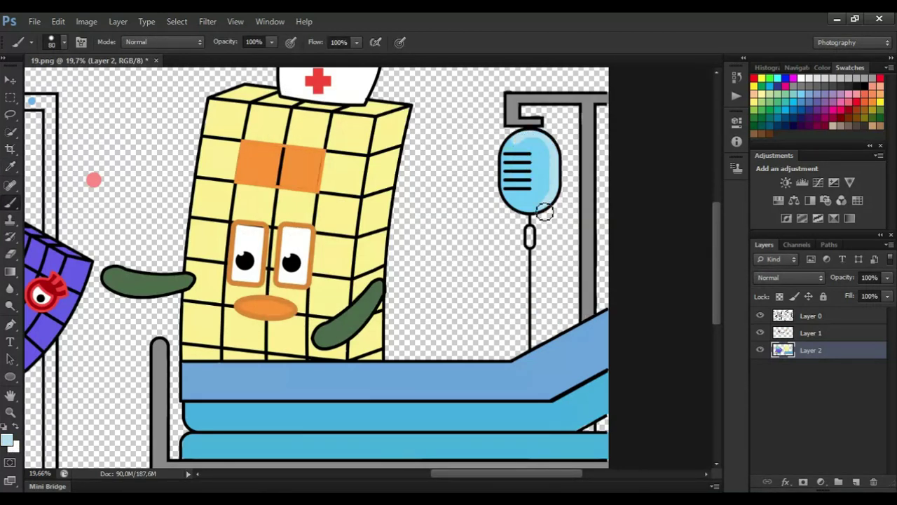
mouse_move(519, 144)
mouse_down()
mouse_move(551, 183)
mouse_move(517, 160)
mouse_up()
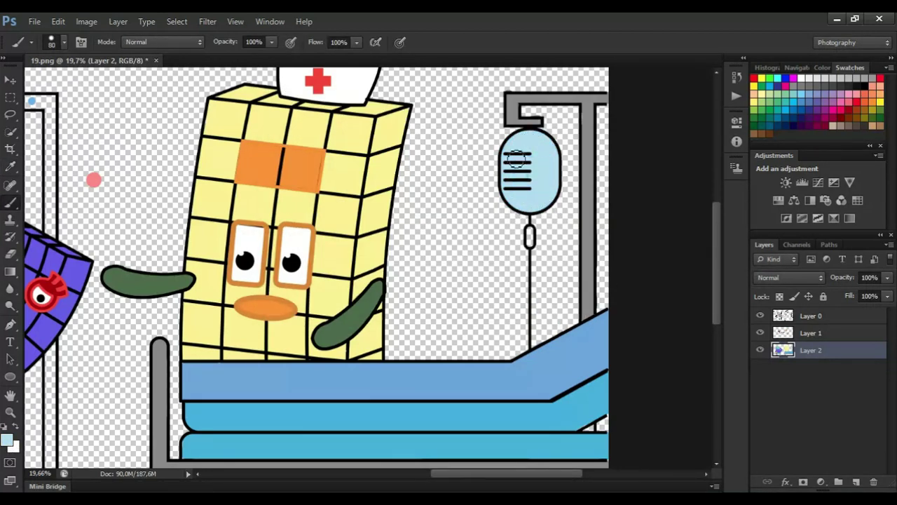
Step: Sample the grey-green dot near the floor and add a new layer placed beneath Layer 2
key(ctrl+0)
click(10, 166)
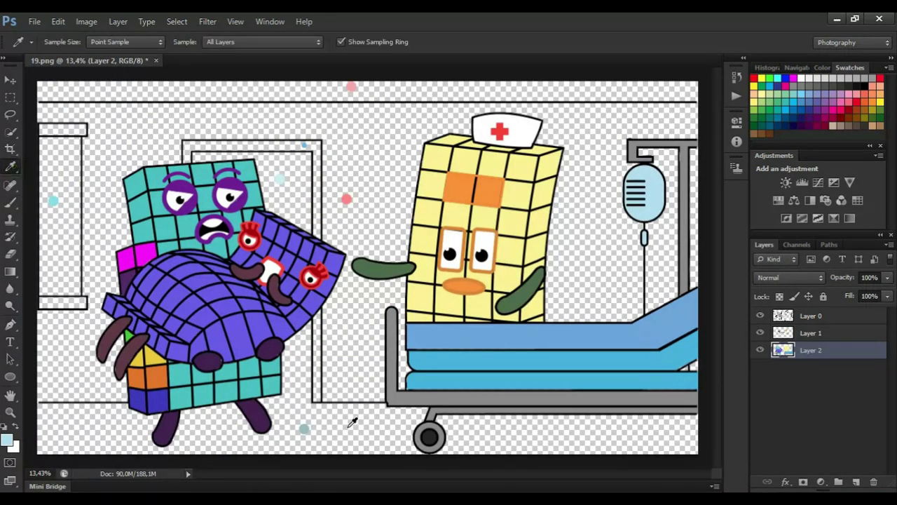
click(304, 429)
click(856, 481)
drag(845, 355, 841, 373)
Step: With an enlarged brush, paint the floor under and around the hospital bed in the sampled grey-green
click(10, 203)
key(bracketright)
key(bracketright)
key(bracketright)
key(bracketright)
key(bracketright)
key(bracketright)
key(bracketright)
key(bracketright)
mouse_move(678, 453)
mouse_down()
mouse_move(620, 459)
mouse_move(549, 448)
mouse_move(692, 430)
mouse_move(487, 423)
mouse_move(528, 434)
mouse_move(394, 453)
mouse_move(458, 435)
mouse_move(313, 425)
mouse_move(348, 413)
mouse_move(472, 422)
mouse_move(317, 429)
mouse_up()
scroll(385, 442, up, 2)
drag(613, 328, 709, 328)
Step: Paint the lower doorway area and the floor around the carrying character's legs with the same grey-green
scroll(505, 398, down, 2)
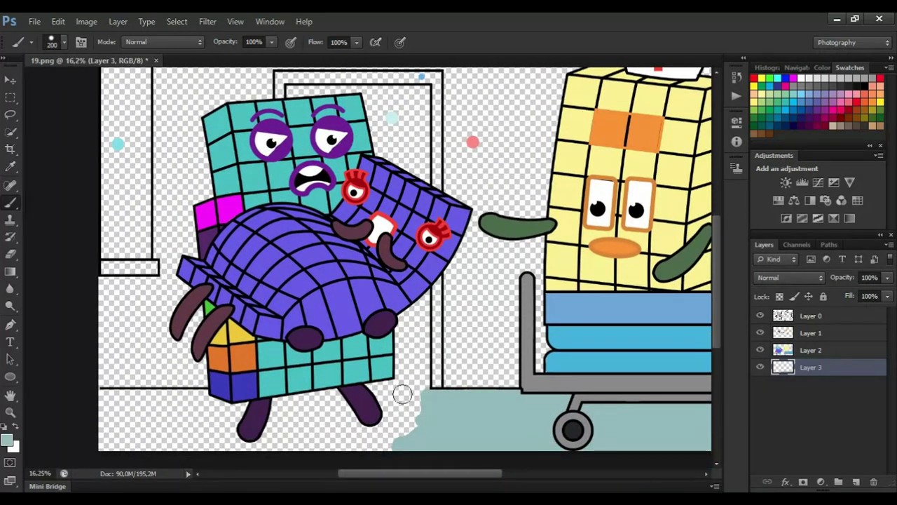
drag(427, 362, 430, 298)
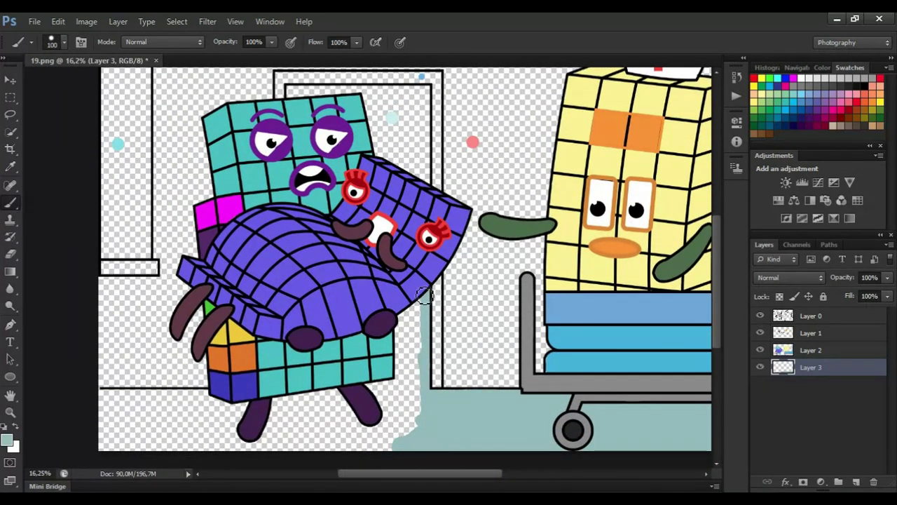
drag(423, 298, 414, 433)
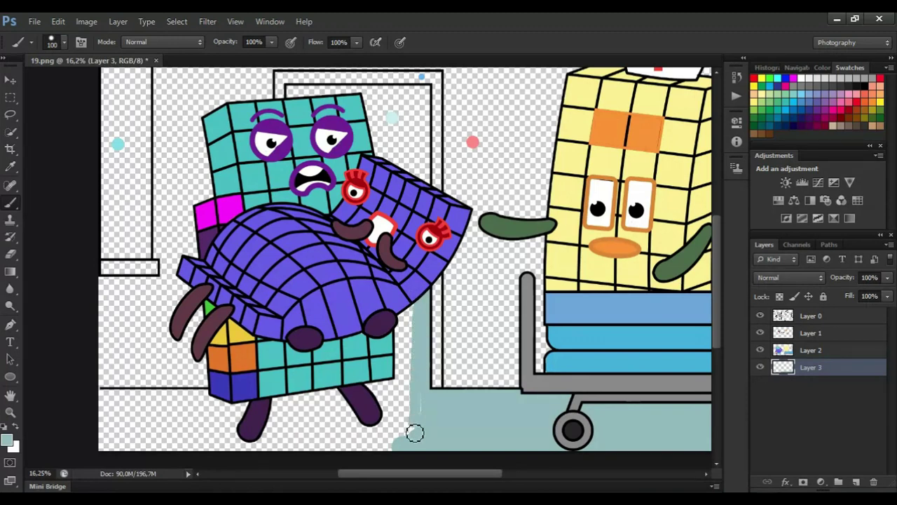
mouse_move(412, 333)
mouse_down()
mouse_move(395, 372)
mouse_move(412, 405)
mouse_move(357, 451)
mouse_move(264, 449)
mouse_move(334, 393)
mouse_move(382, 437)
mouse_move(285, 415)
mouse_move(395, 397)
mouse_move(254, 445)
mouse_move(115, 446)
mouse_move(103, 400)
mouse_move(200, 400)
mouse_move(113, 424)
mouse_move(241, 423)
mouse_up()
Step: Fill the upper doorway opening behind the characters with the pale aqua of its reference dot
scroll(298, 388, up, 2)
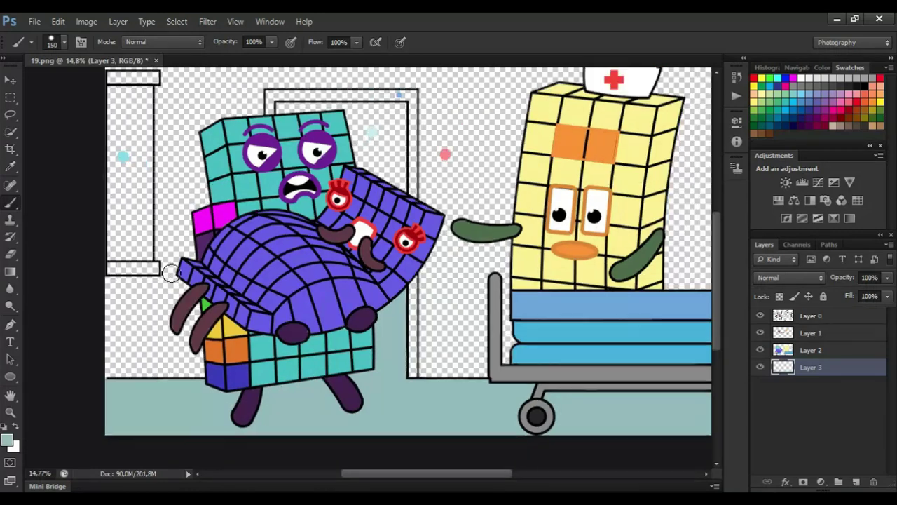
drag(258, 110, 321, 112)
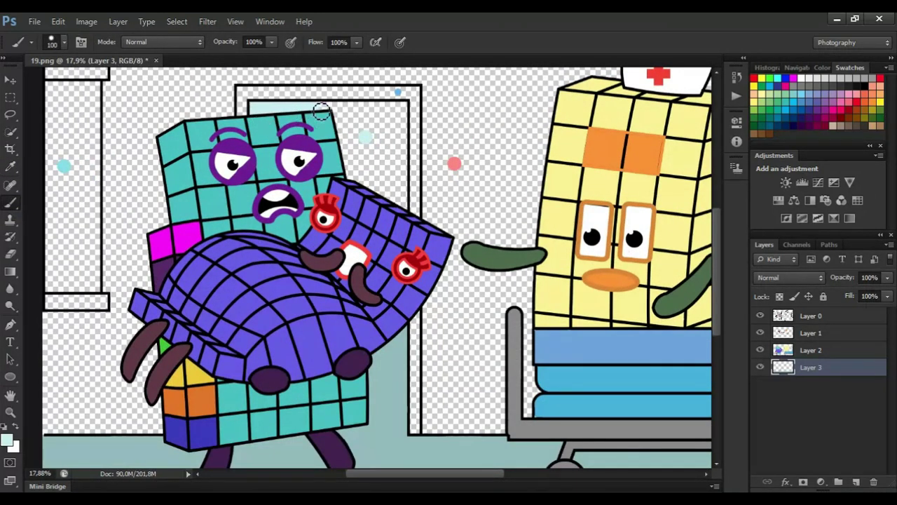
mouse_move(407, 196)
mouse_down()
mouse_move(398, 137)
mouse_move(354, 166)
mouse_move(395, 161)
mouse_move(371, 142)
mouse_up()
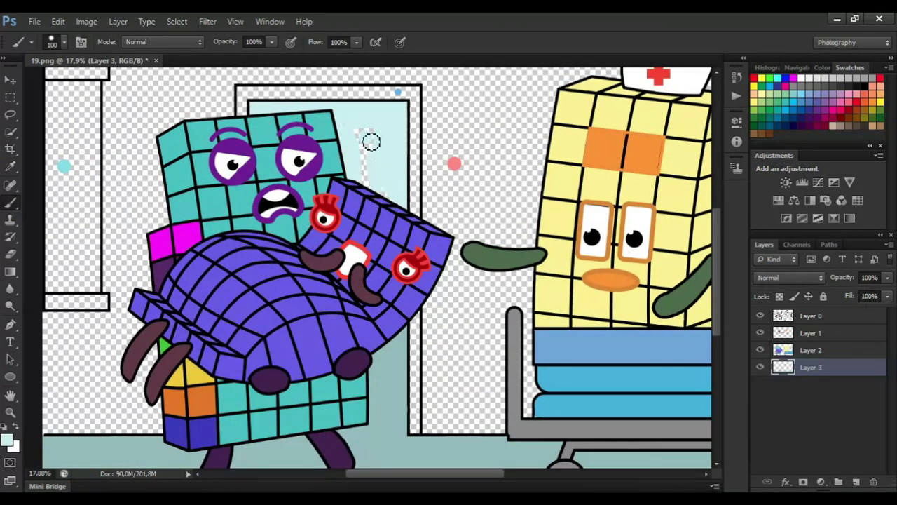
Step: Fill the door frame with the blue sampled from its dot and pick up the grey of the IV pole
alt+click(397, 91)
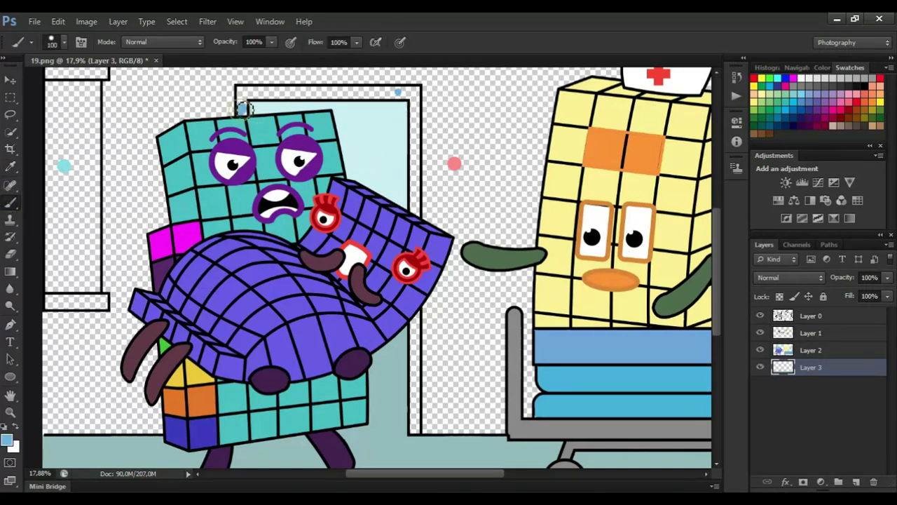
drag(277, 95, 383, 94)
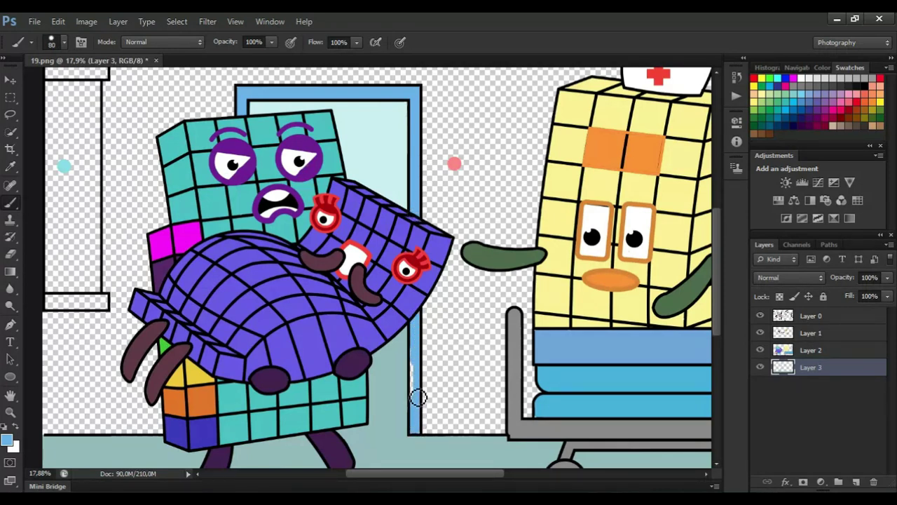
drag(419, 397, 415, 356)
scroll(375, 311, down, 1)
alt+click(686, 238)
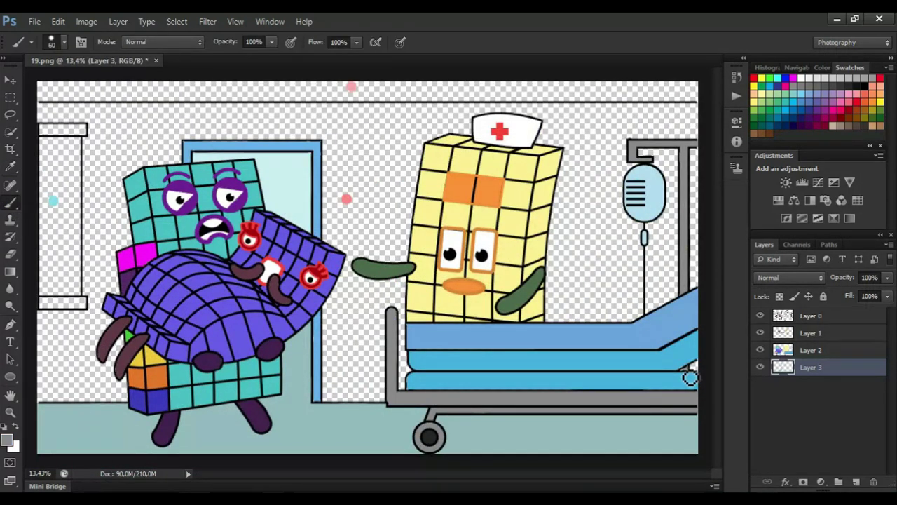
Step: Sample the coral pink wall dot and add a new layer beneath Layer 3
alt+click(347, 199)
ctrl+click(856, 482)
scroll(434, 307, down, 1)
scroll(695, 290, up, 1)
Step: Using a larger brush, paint the wall coral pink around the bed, the characters, the door and the window's edge
key(])
key(])
key(])
key(])
key(])
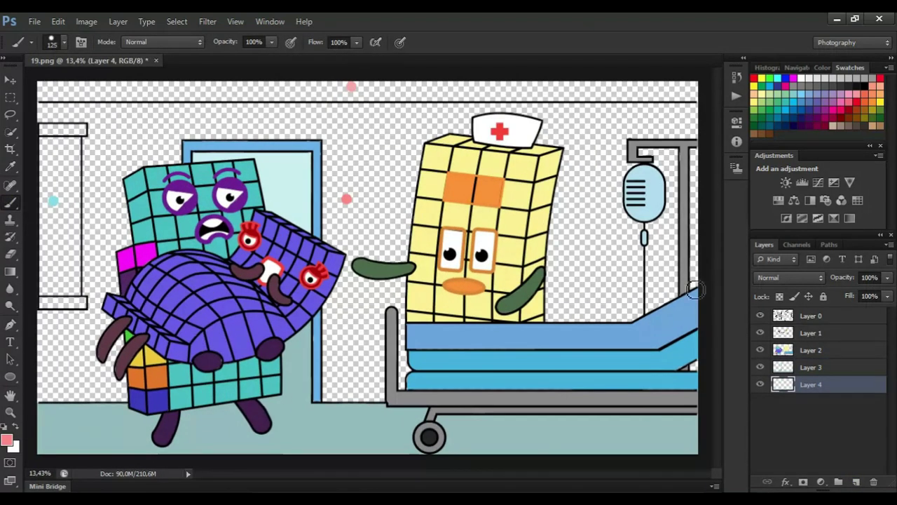
key(bracketright)
key(bracketright)
key(bracketright)
key(bracketright)
key(bracketright)
mouse_move(695, 290)
mouse_down()
mouse_move(687, 203)
mouse_move(696, 314)
mouse_move(647, 297)
mouse_move(547, 307)
mouse_move(554, 113)
mouse_move(685, 112)
mouse_move(559, 136)
mouse_move(662, 177)
mouse_move(619, 218)
mouse_move(661, 242)
mouse_move(633, 293)
mouse_move(631, 261)
mouse_move(541, 111)
mouse_move(235, 114)
mouse_move(384, 124)
mouse_move(376, 146)
mouse_move(404, 194)
mouse_move(374, 223)
mouse_move(397, 292)
mouse_move(380, 390)
mouse_move(326, 380)
mouse_move(366, 326)
mouse_up()
scroll(366, 326, up, 1)
mouse_move(165, 396)
mouse_down()
mouse_move(102, 389)
mouse_move(59, 310)
mouse_move(116, 329)
mouse_move(113, 365)
mouse_move(113, 152)
mouse_up()
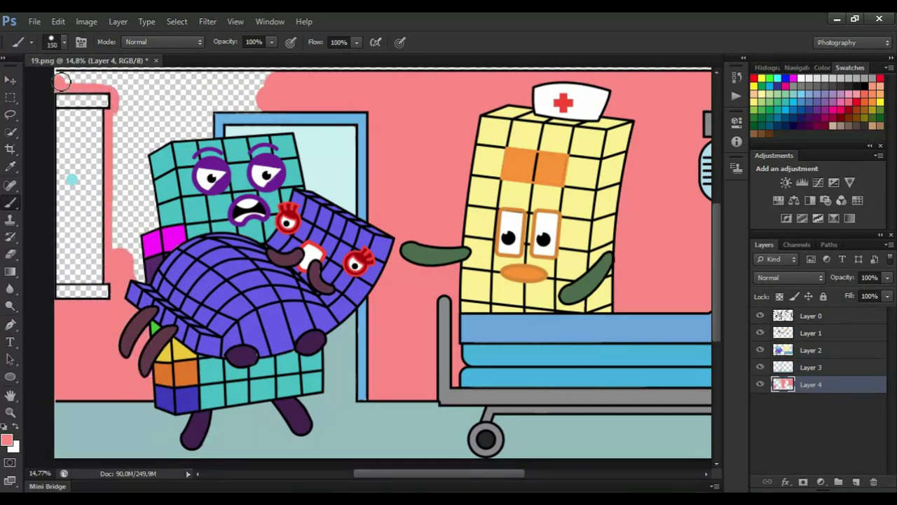
Step: Fill the remaining bare wall between the window and the door with the same coral pink
key(bracketright)
key(bracketright)
mouse_move(61, 82)
mouse_down()
mouse_move(163, 77)
mouse_move(113, 86)
mouse_move(127, 226)
mouse_move(133, 95)
mouse_move(150, 126)
mouse_move(144, 203)
mouse_up()
key(bracketright)
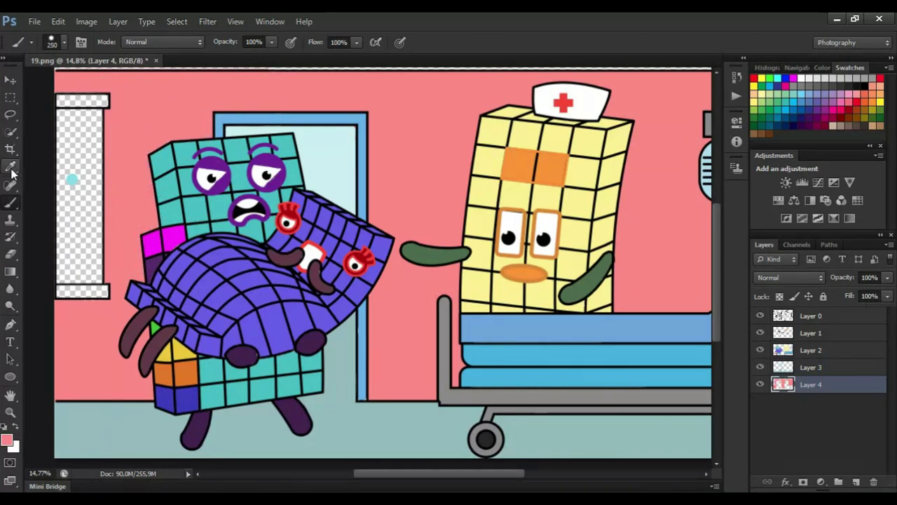
Step: Paint the window's top and bottom ledges blue and fill its pane with the aqua sampled from the dot inside
alt+click(72, 180)
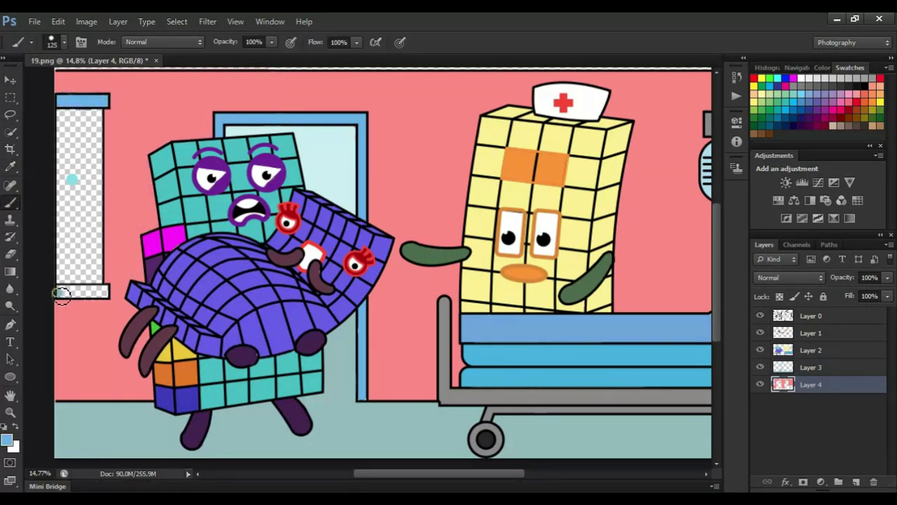
alt+click(72, 179)
mouse_move(62, 116)
mouse_down()
mouse_move(90, 117)
mouse_move(98, 189)
mouse_up()
mouse_move(89, 284)
mouse_down()
mouse_move(88, 127)
mouse_move(83, 270)
mouse_move(70, 144)
mouse_up()
Step: Fill the strip above the wall line with the light pink of its reference dot
alt+click(113, 118)
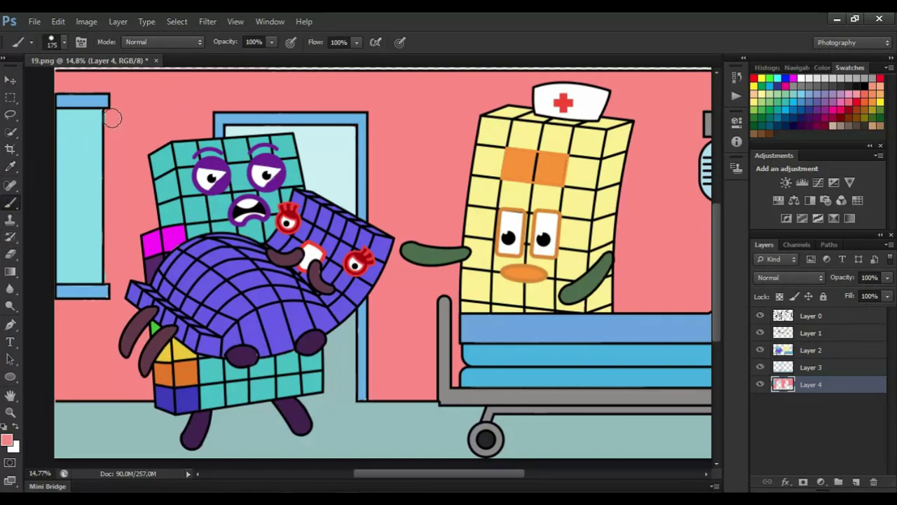
scroll(129, 295, down, 2)
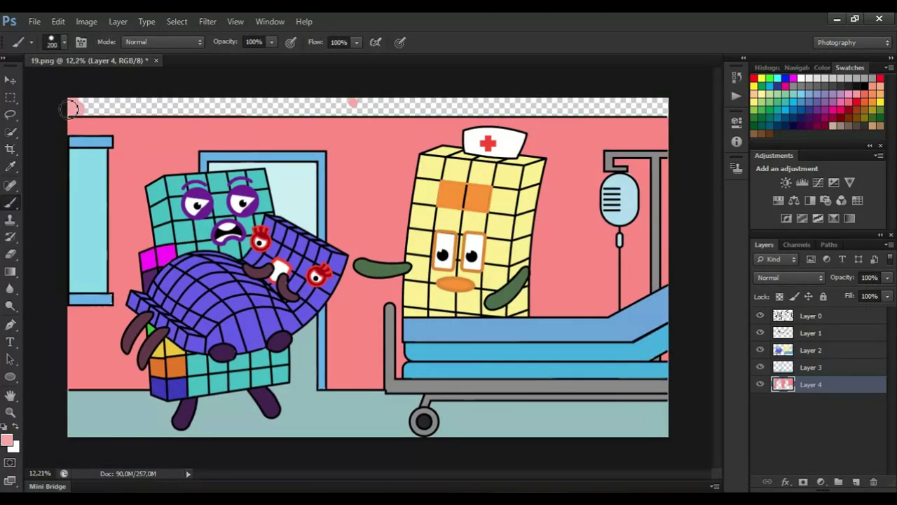
mouse_move(73, 109)
mouse_down()
mouse_move(665, 110)
mouse_move(79, 103)
mouse_up()
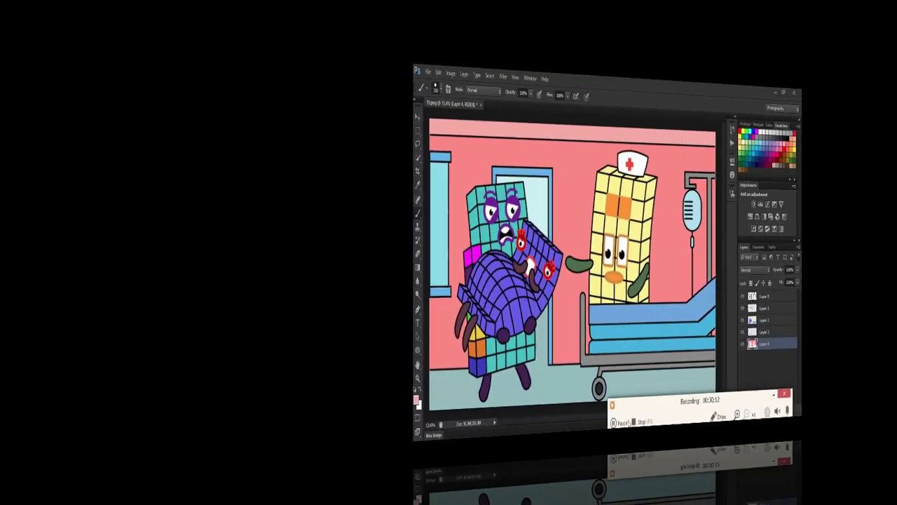